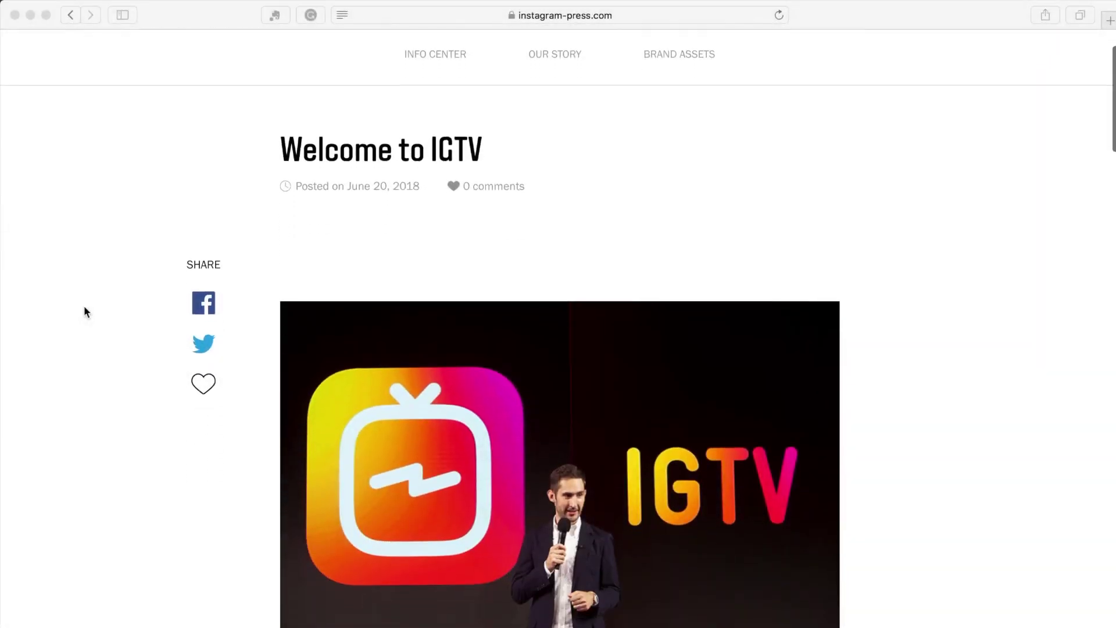
# Scroll through the 27. IGTV event to view the YouTube Video project and Runner - 10809 clip
pyautogui.scroll(-5, 85, 313)
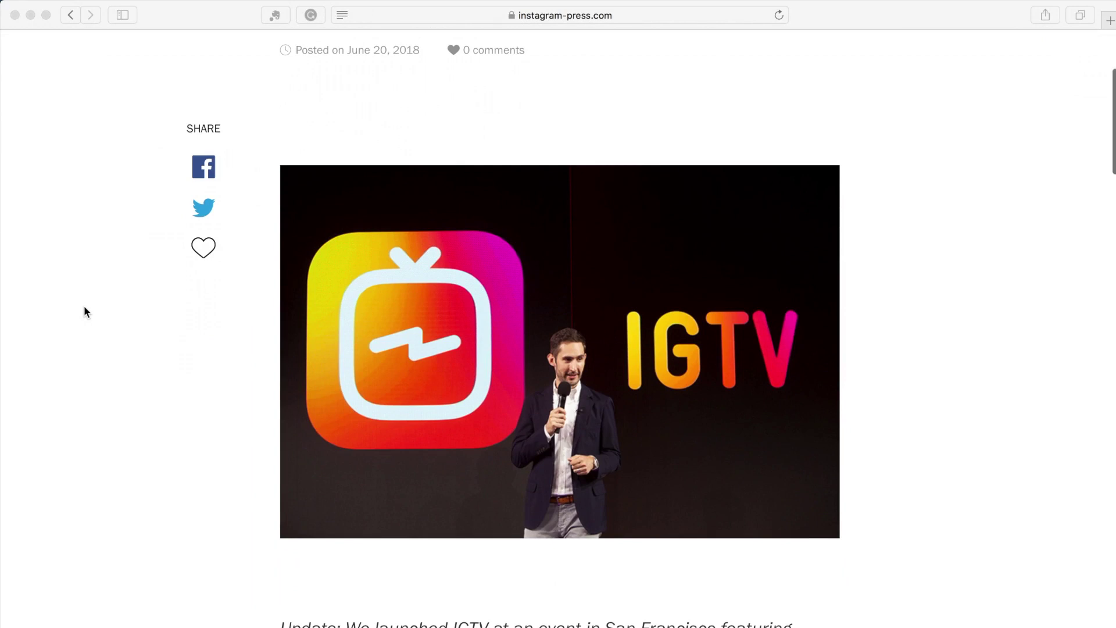
pyautogui.scroll(-15, 85, 308)
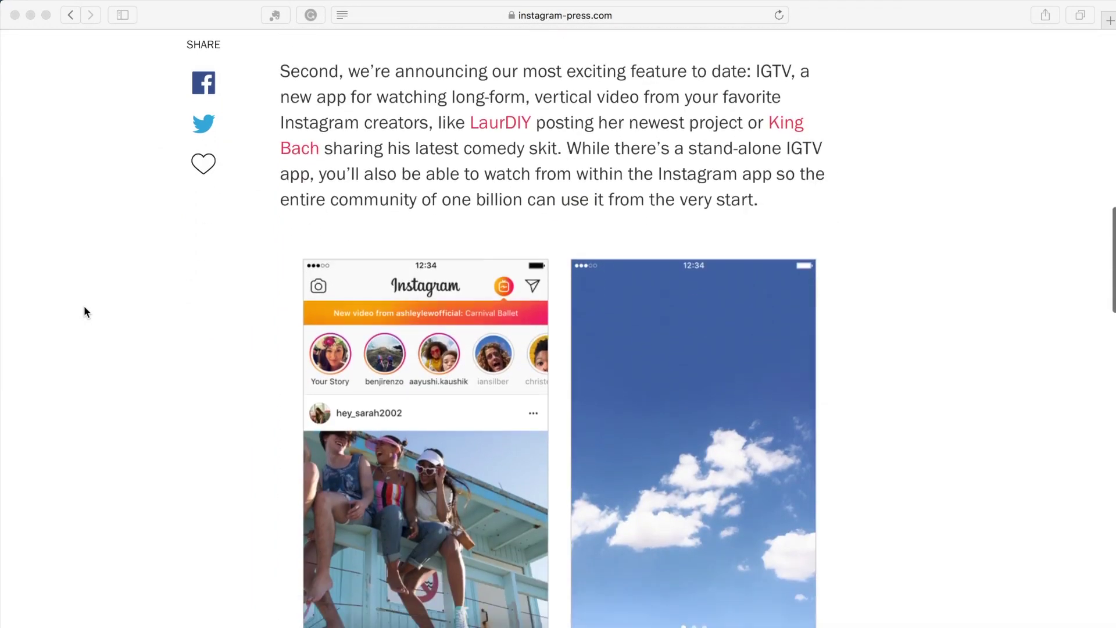
pyautogui.scroll(-15, 84, 307)
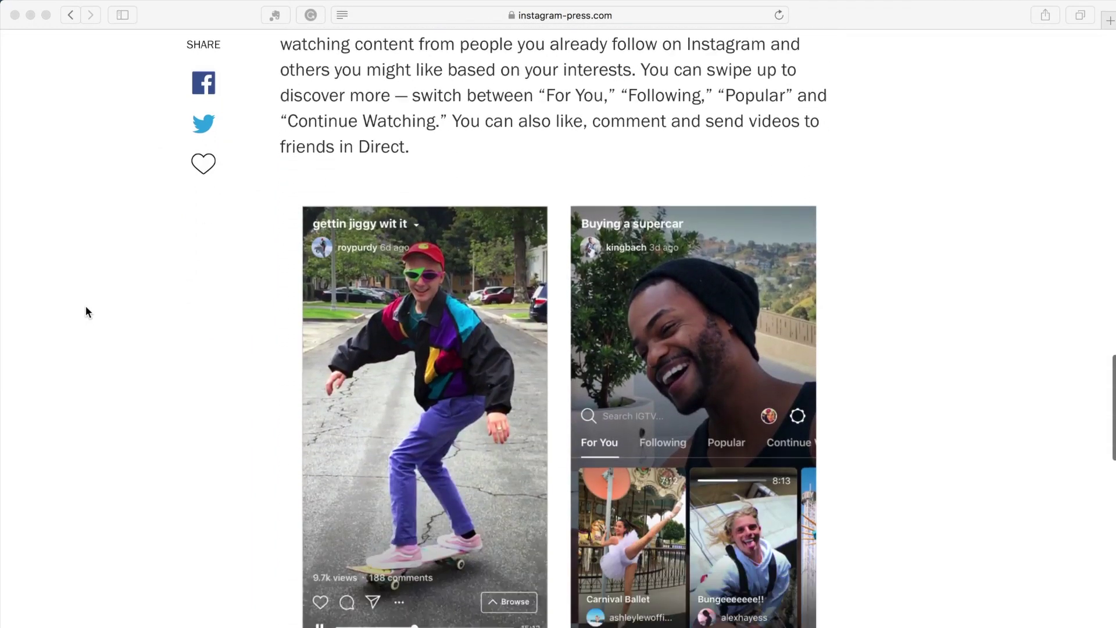
pyautogui.scroll(-15, 86, 313)
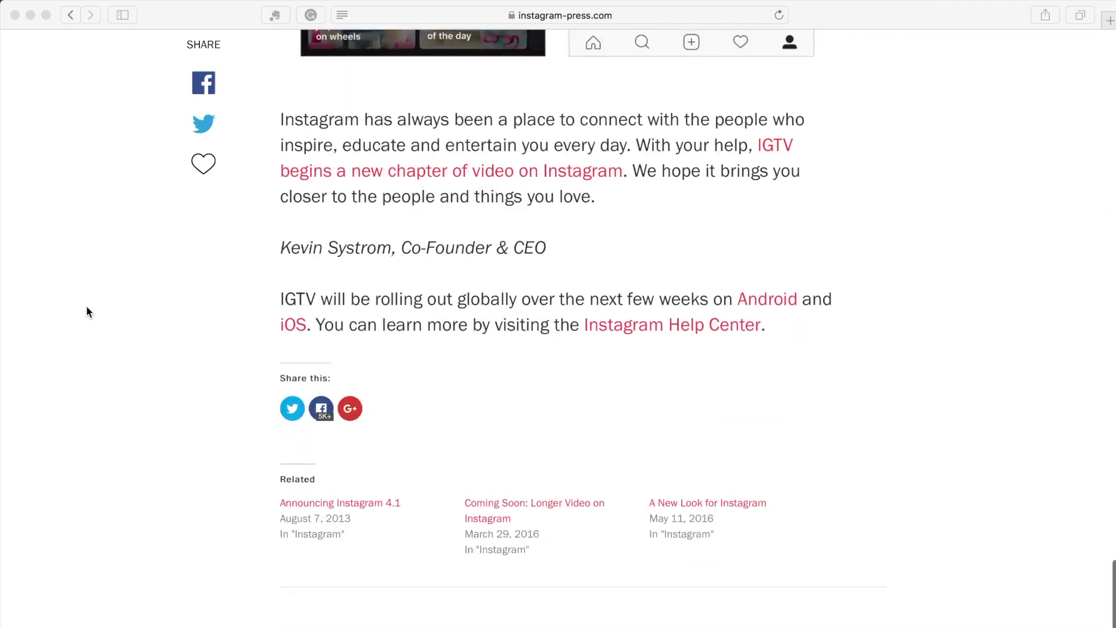
pyautogui.scroll(-2, 86, 312)
pyautogui.scroll(15, 86, 312)
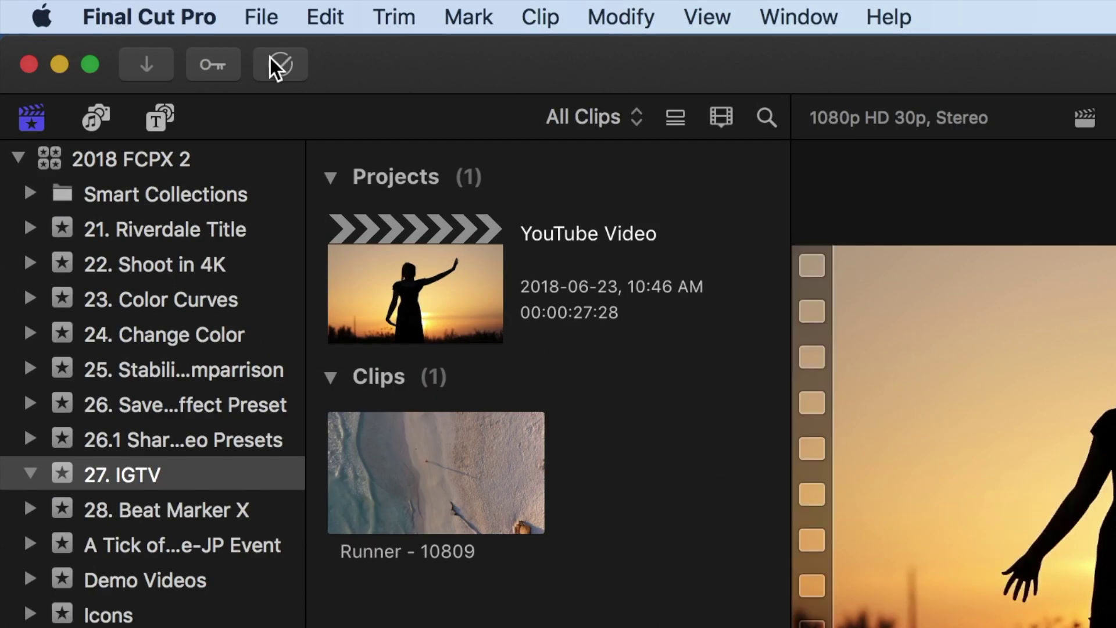
# Start a new project named IGTV Demo with custom settings and the Custom video format
pyautogui.click(135, 9)
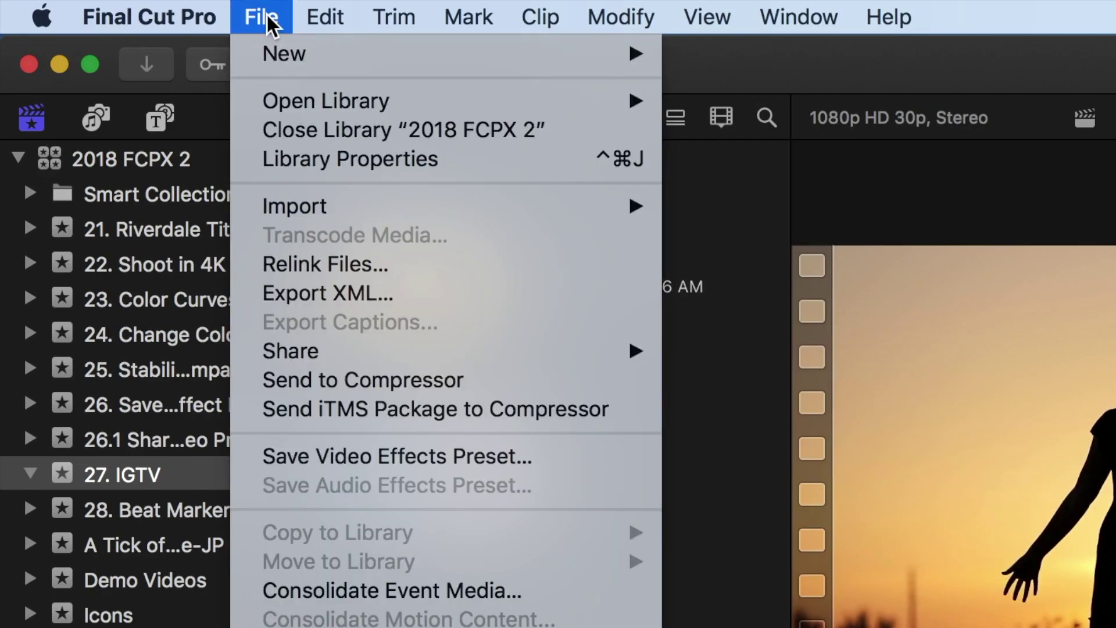
pyautogui.moveTo(279, 47)
pyautogui.click(735, 58)
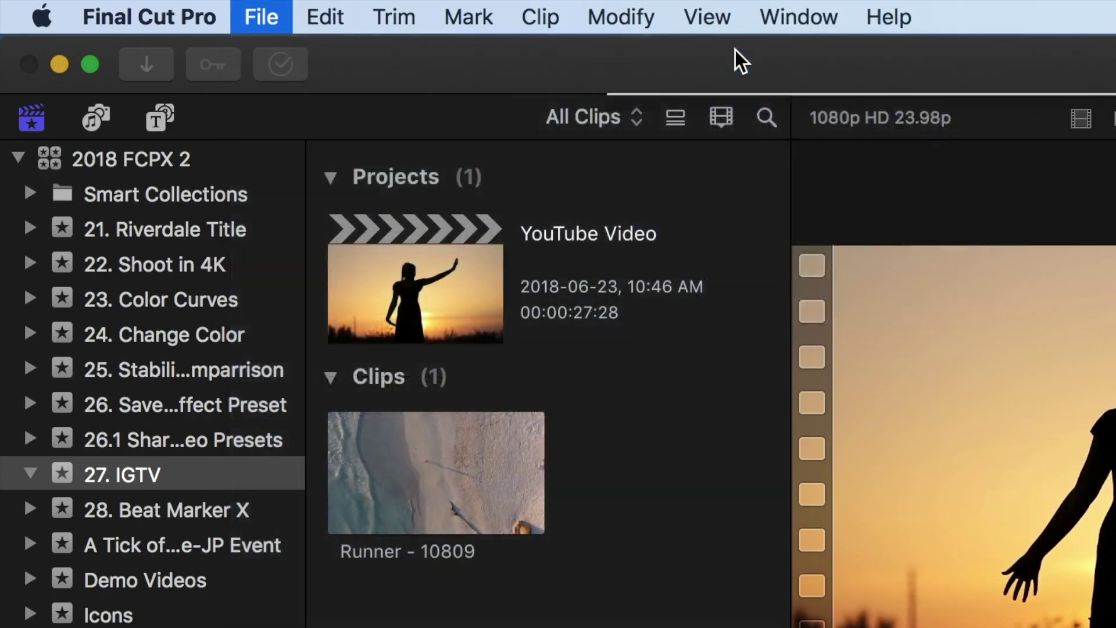
pyautogui.write('IGTV Demo')
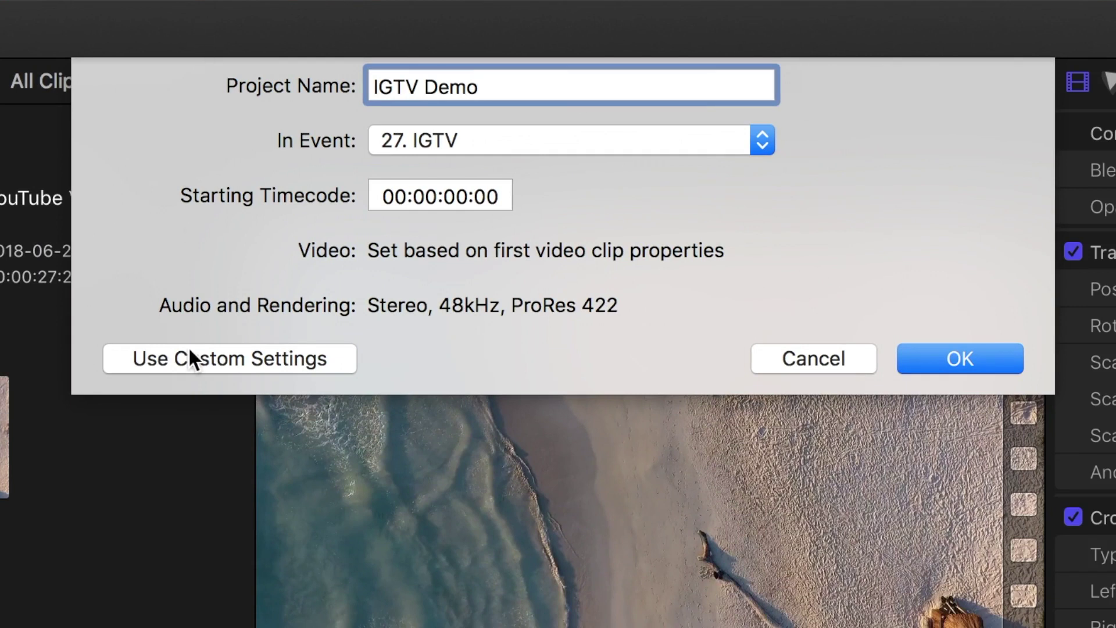
pyautogui.click(189, 363)
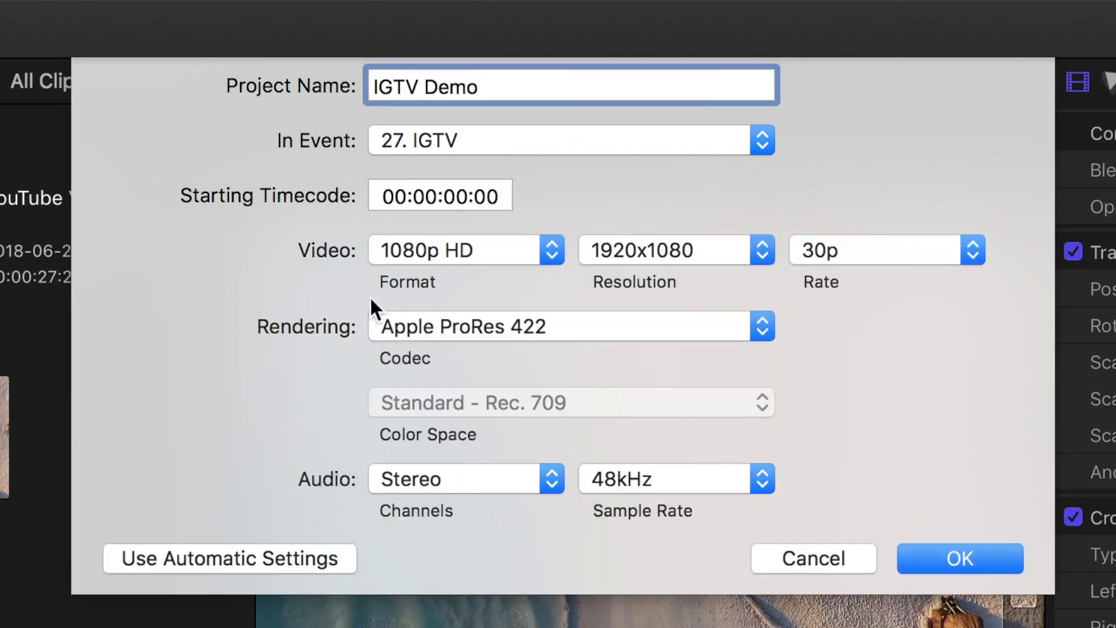
pyautogui.click(552, 250)
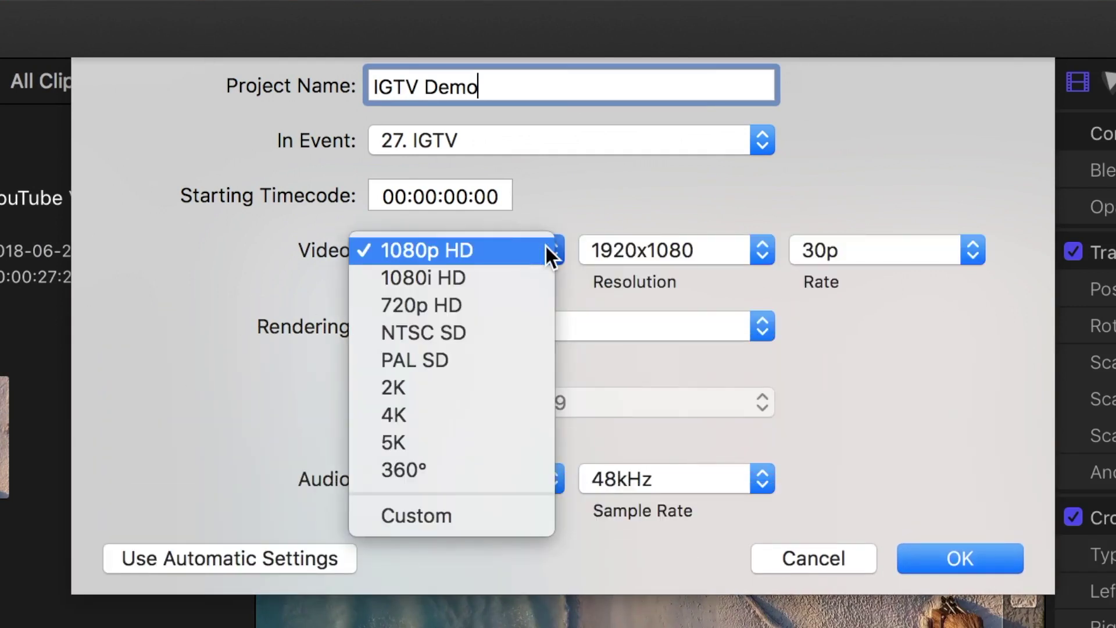
pyautogui.click(496, 519)
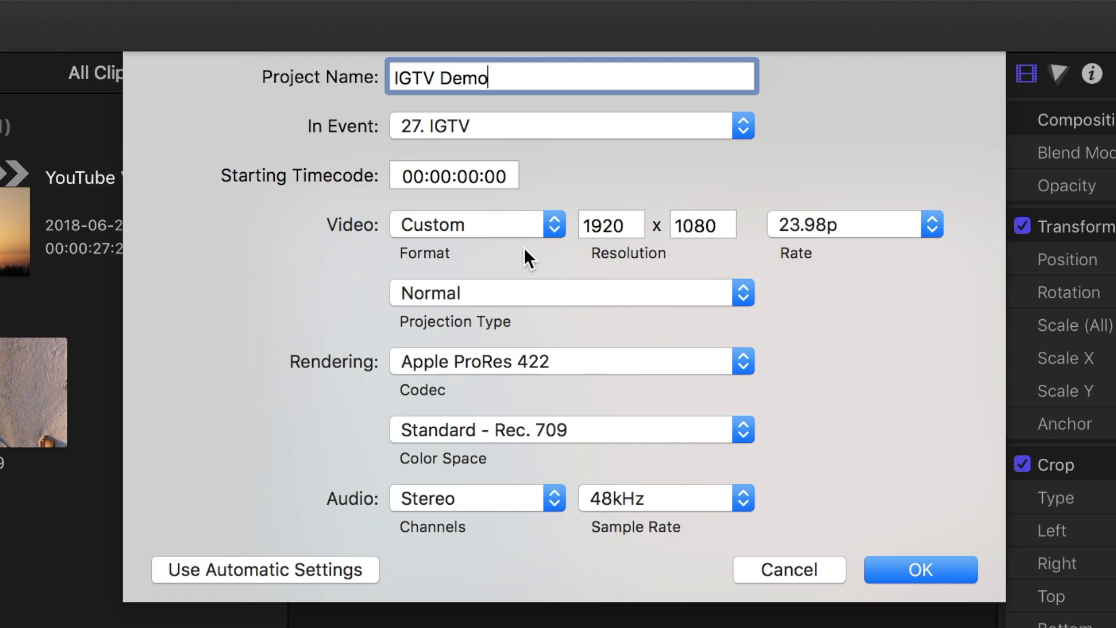
# Set the project resolution to 1080 wide by 1920 high
pyautogui.click(597, 238)
pyautogui.doubleClick(596, 237)
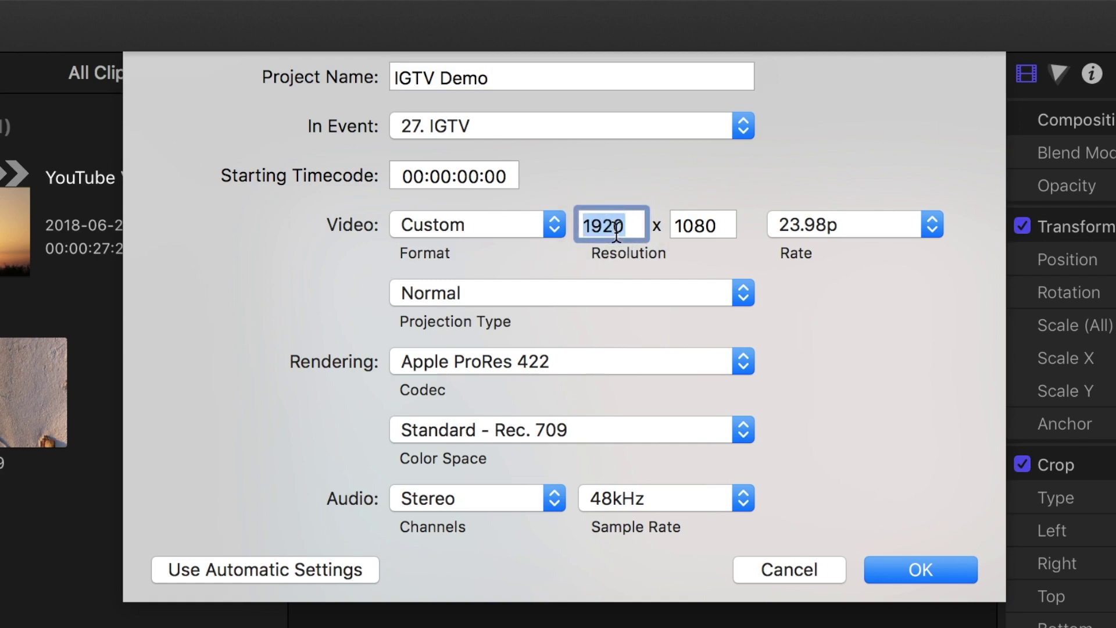
pyautogui.write('100')
pyautogui.press('BackSpace')
pyautogui.write('80')
pyautogui.click(713, 226)
pyautogui.press('BackSpace')
pyautogui.press('BackSpace')
pyautogui.press('BackSpace')
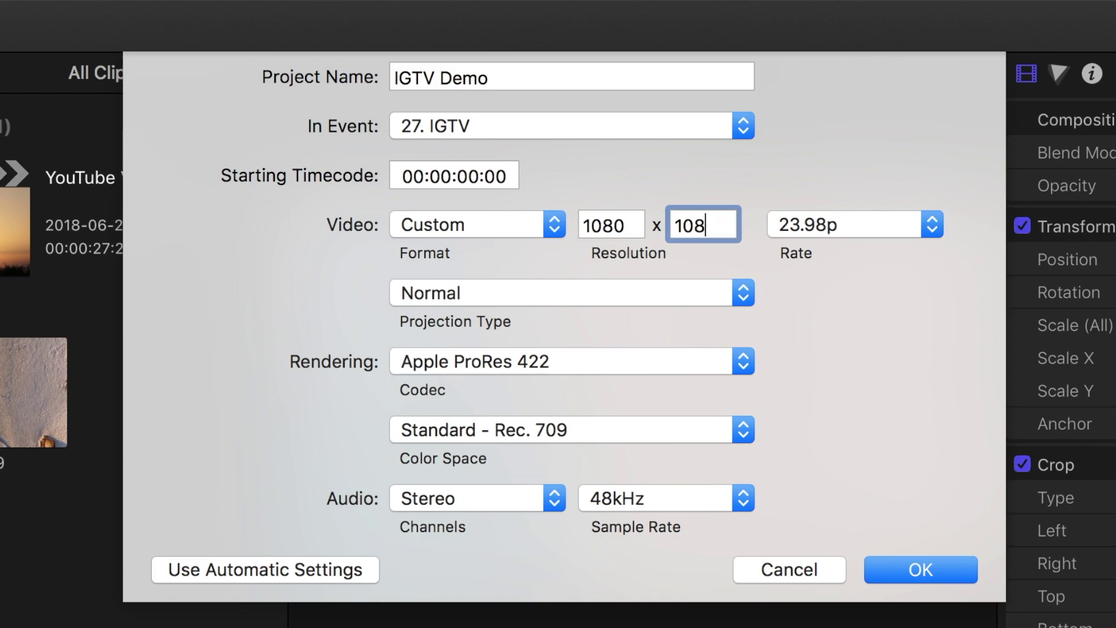
pyautogui.write('920')
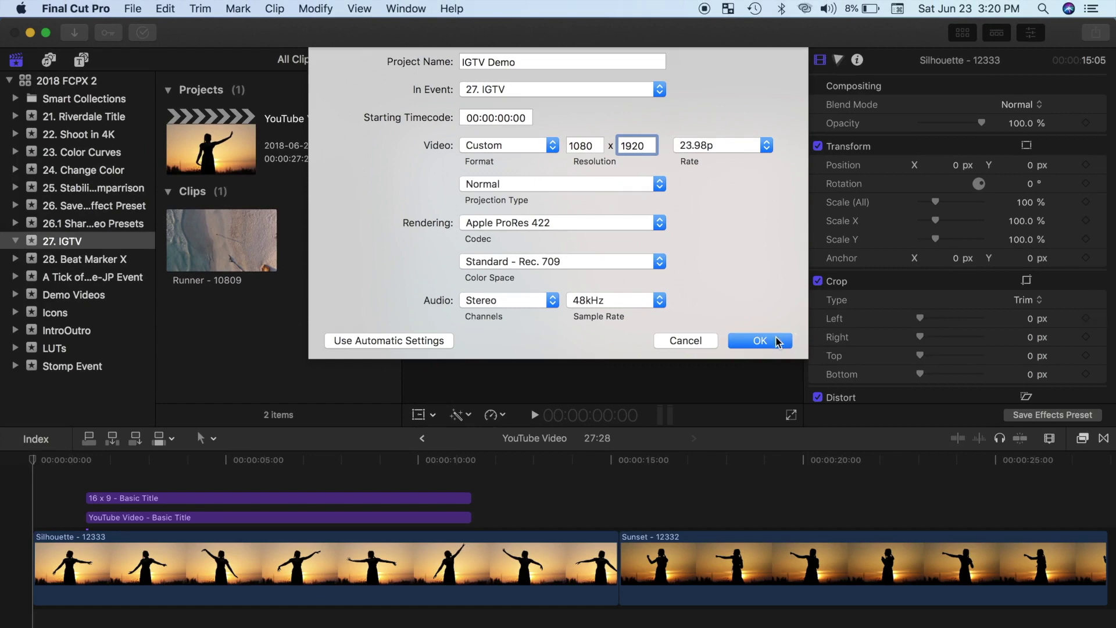
# Create the IGTV Demo project and append the Runner - 10809 clip to its timeline
pyautogui.click(777, 342)
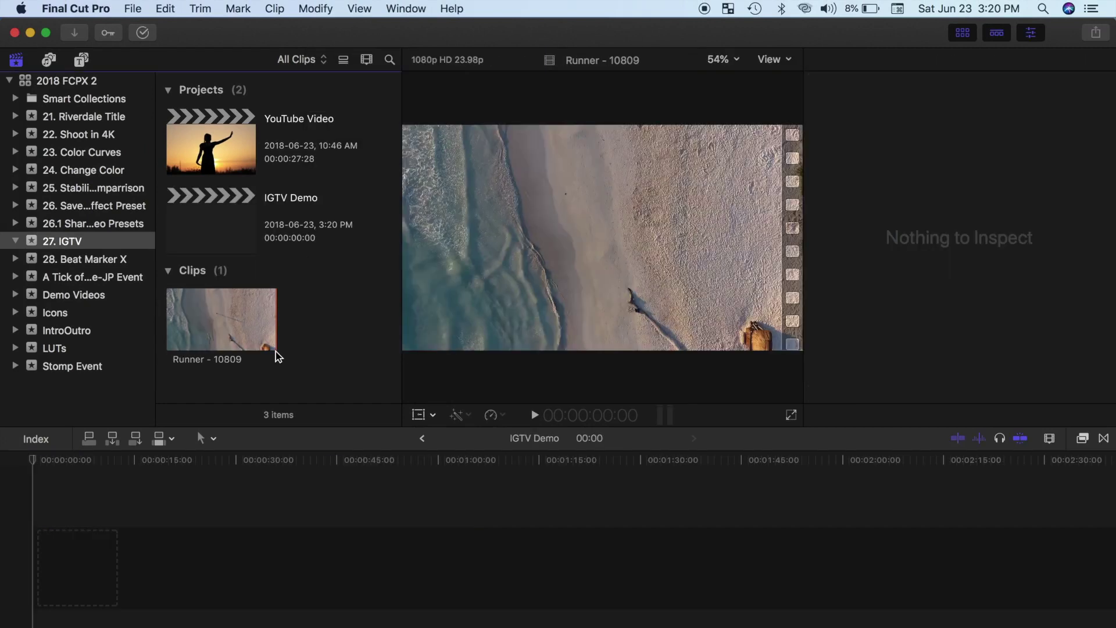
pyautogui.click(187, 316)
pyautogui.press('e')
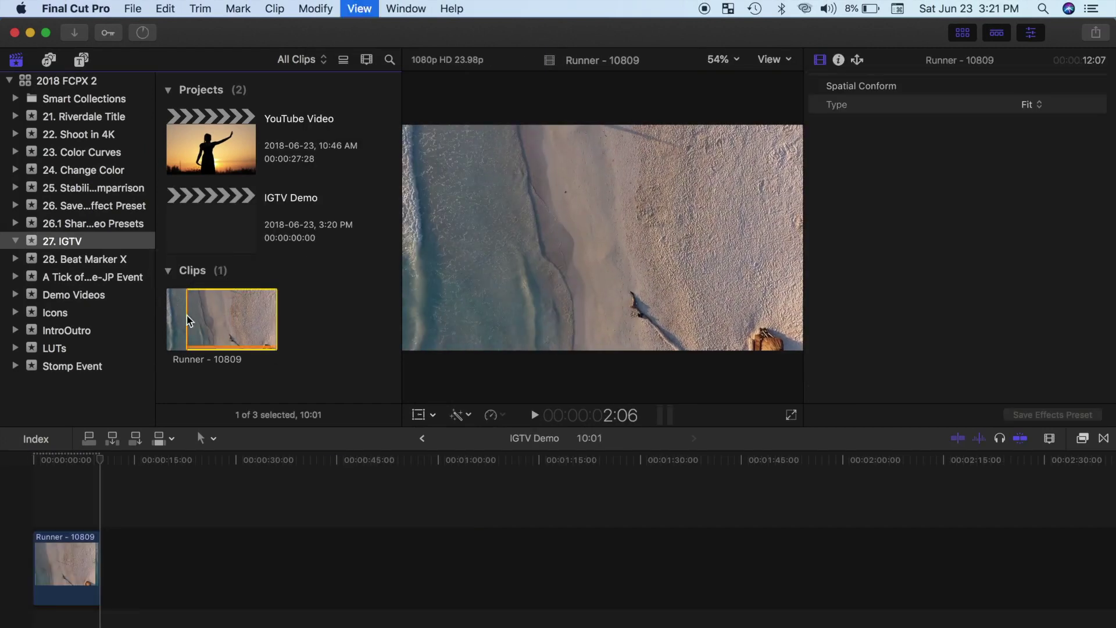
# Fit the timeline, play back the letterboxed Runner clip, and select it
pyautogui.click(37, 498)
pyautogui.hotkey('shift', 'z')
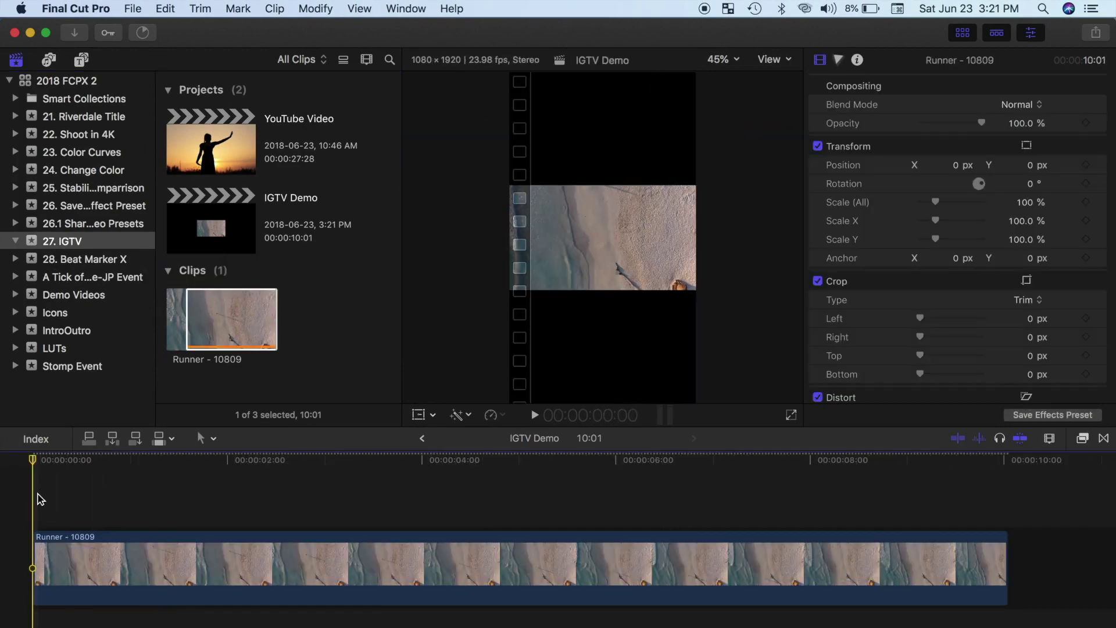
pyautogui.press('space')
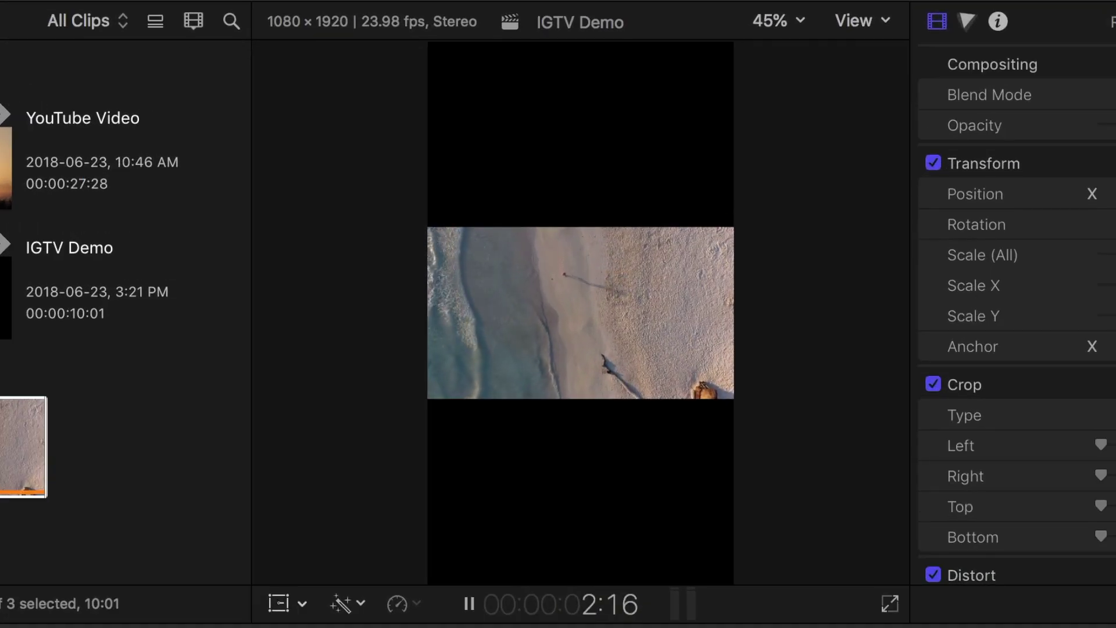
pyautogui.press('space')
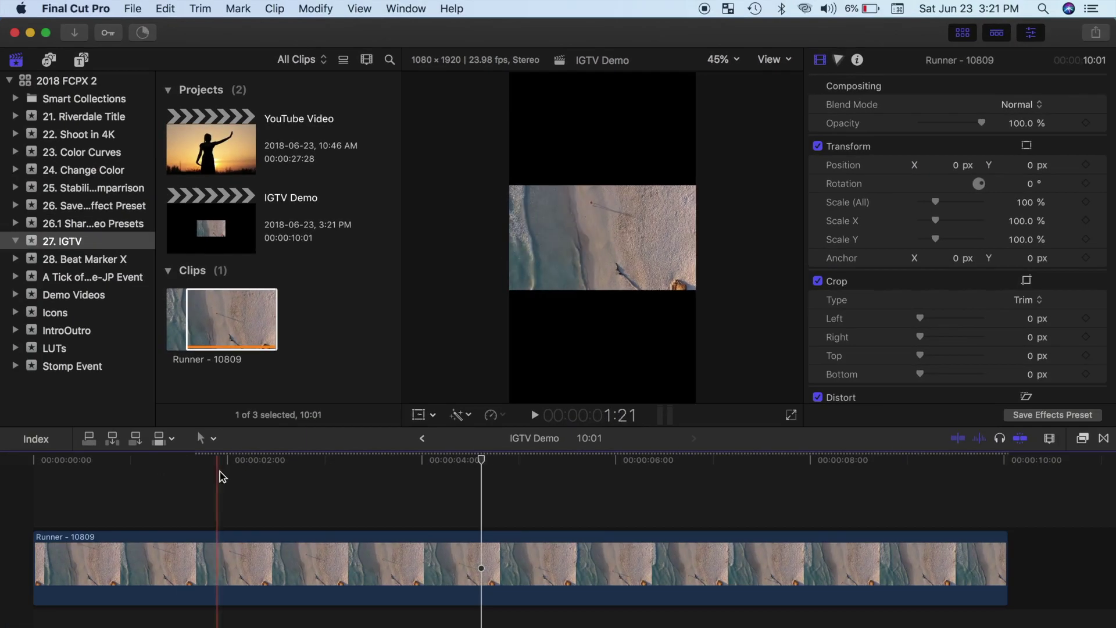
pyautogui.click(483, 557)
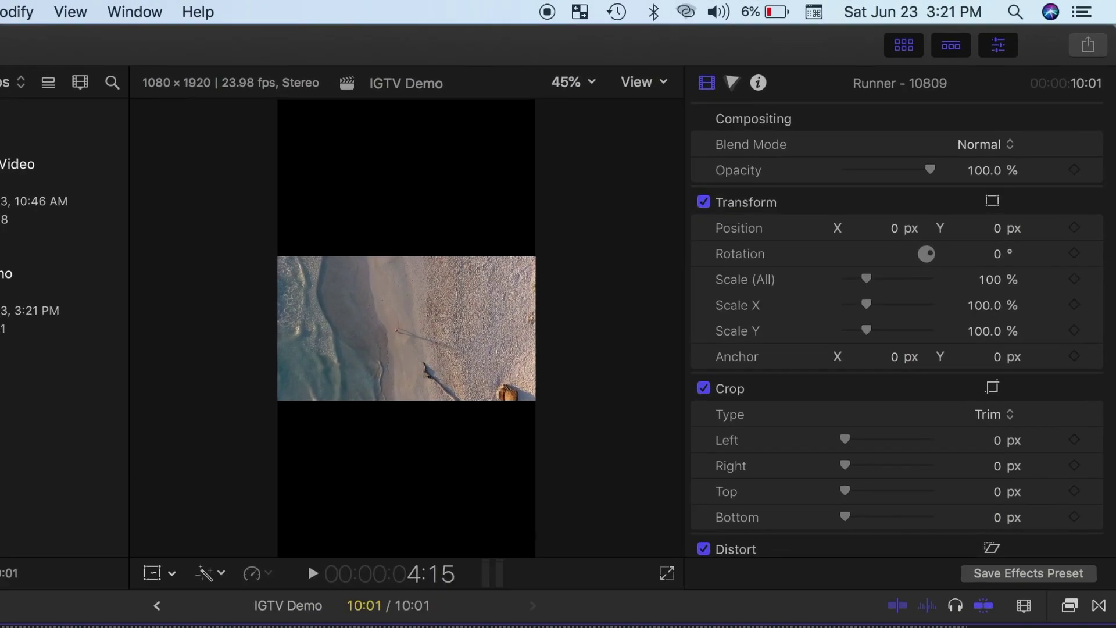
pyautogui.click(152, 572)
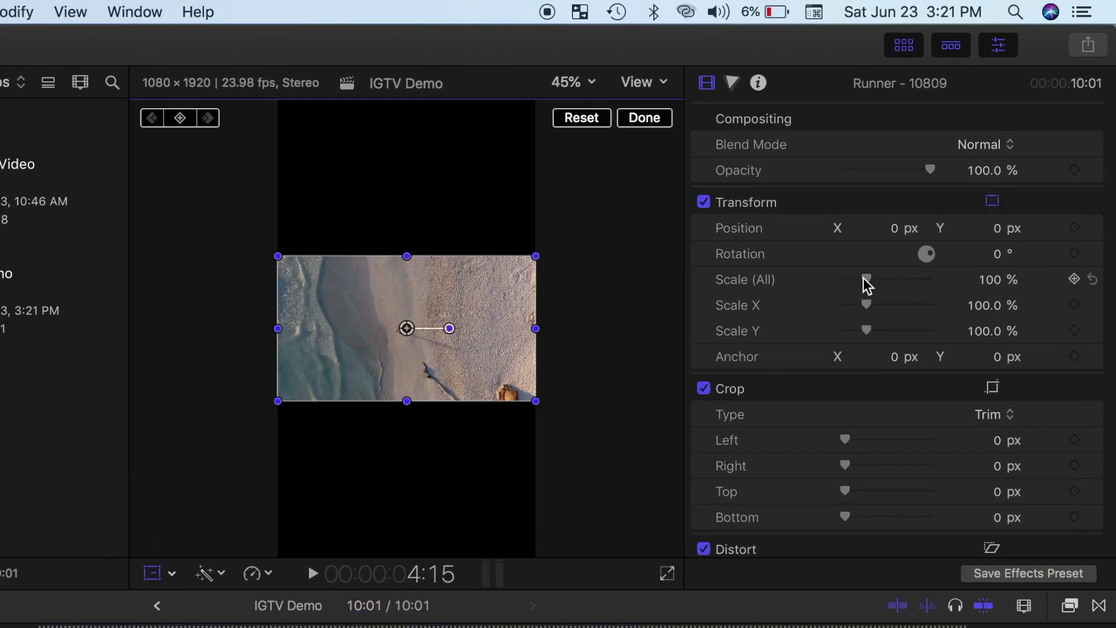
pyautogui.moveTo(866, 280); pyautogui.dragTo(912, 293)
pyautogui.moveTo(407, 328); pyautogui.dragTo(436, 331)
pyautogui.click(644, 118)
pyautogui.press('space')
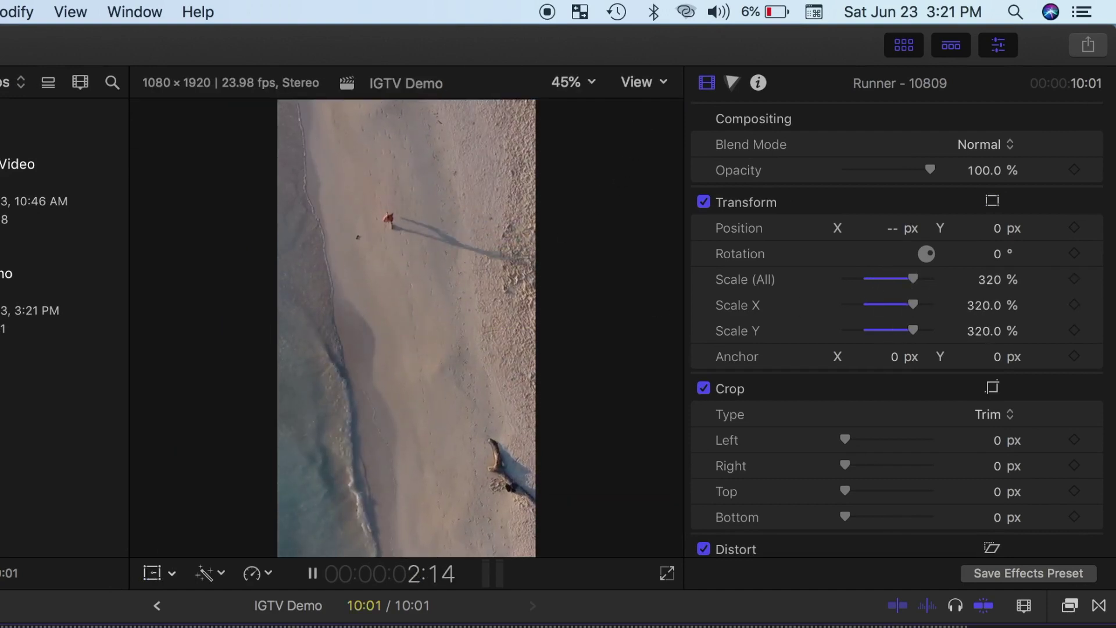
pyautogui.click(308, 563)
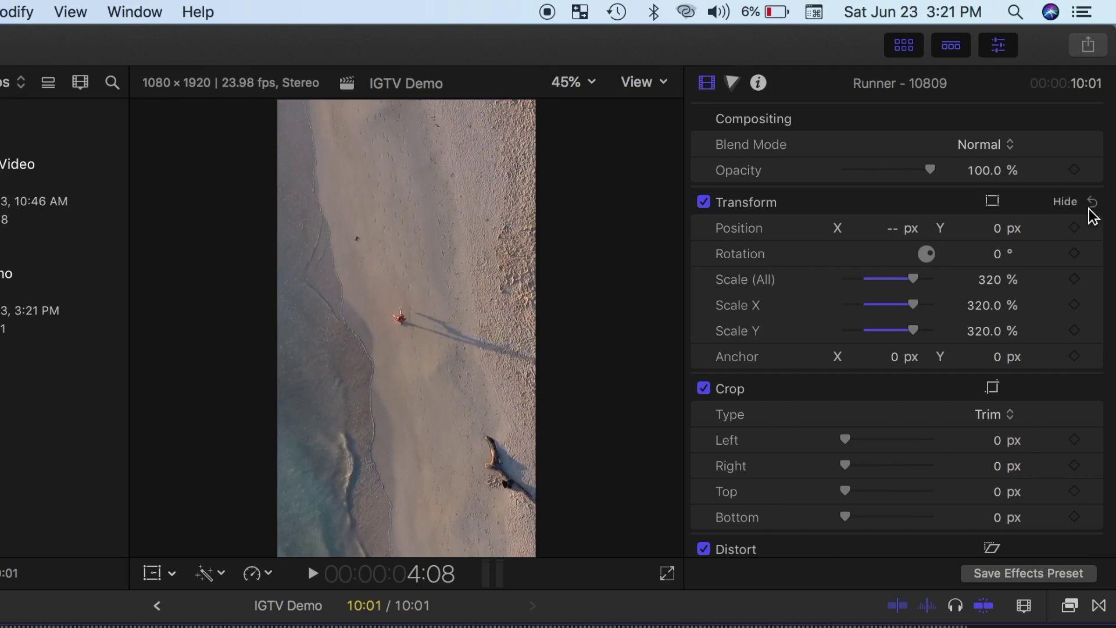
pyautogui.click(1091, 208)
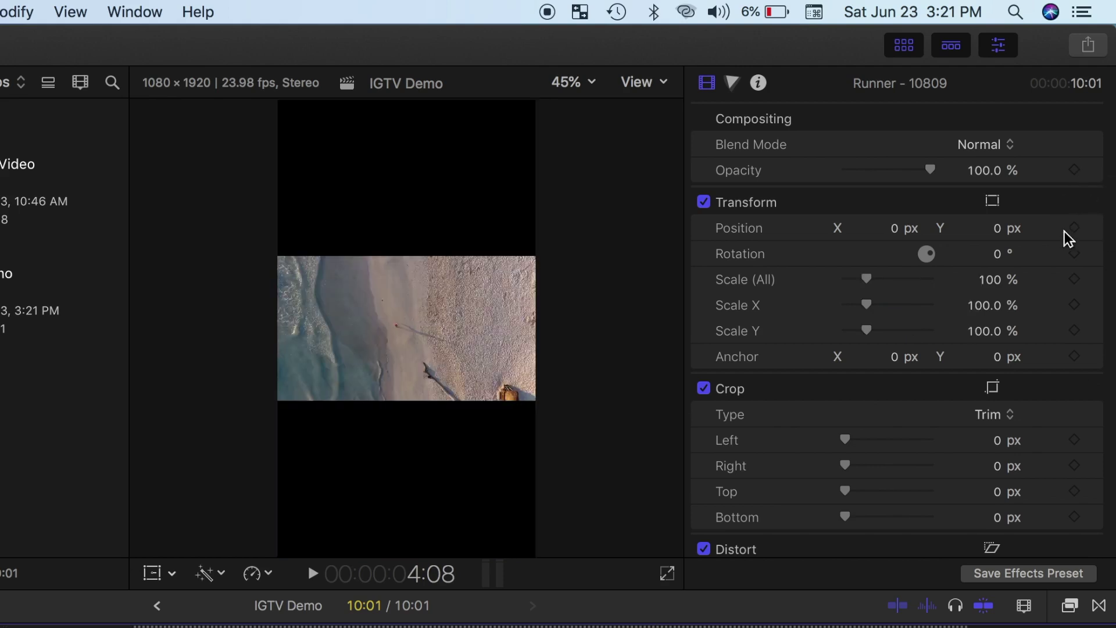
pyautogui.scroll(-10, 1032, 270)
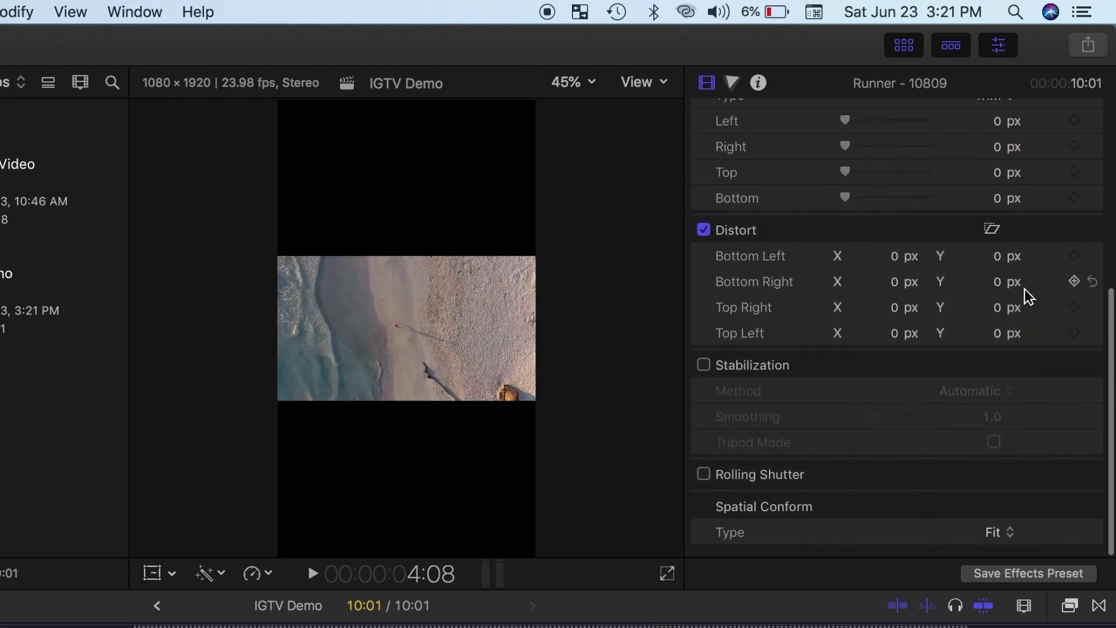
# Set the Runner clip's Spatial Conform type from Fit to Fill and preview the playback
pyautogui.click(1012, 539)
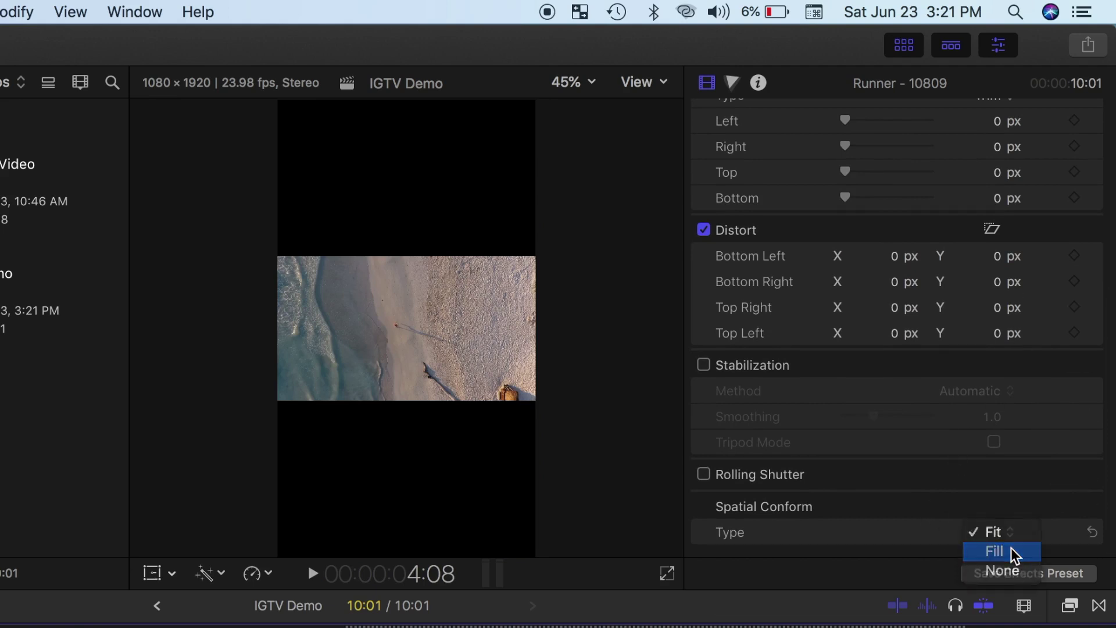
pyautogui.click(1015, 554)
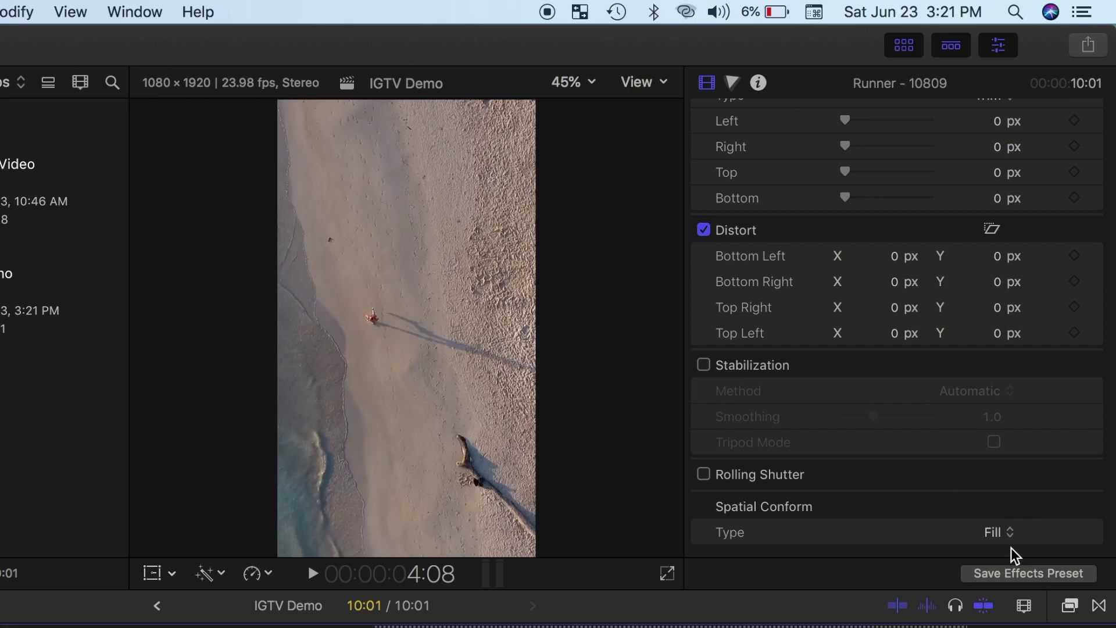
pyautogui.press('j')
pyautogui.press('j')
pyautogui.press('space')
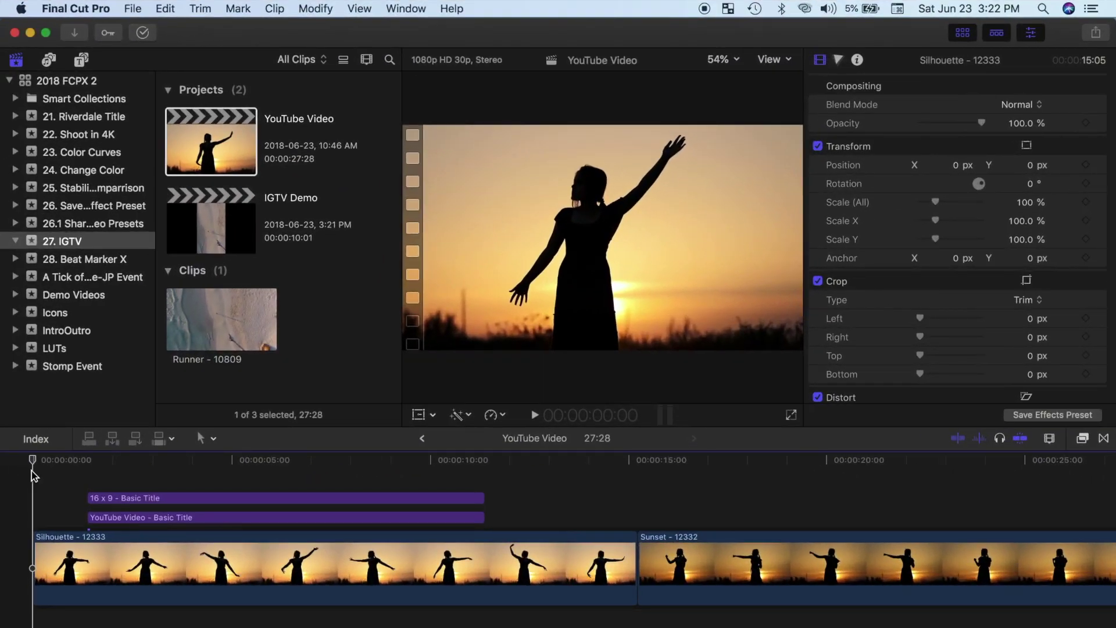
# Preview the YouTube Video project, then duplicate it as a project named IGTV Video
pyautogui.press('space')
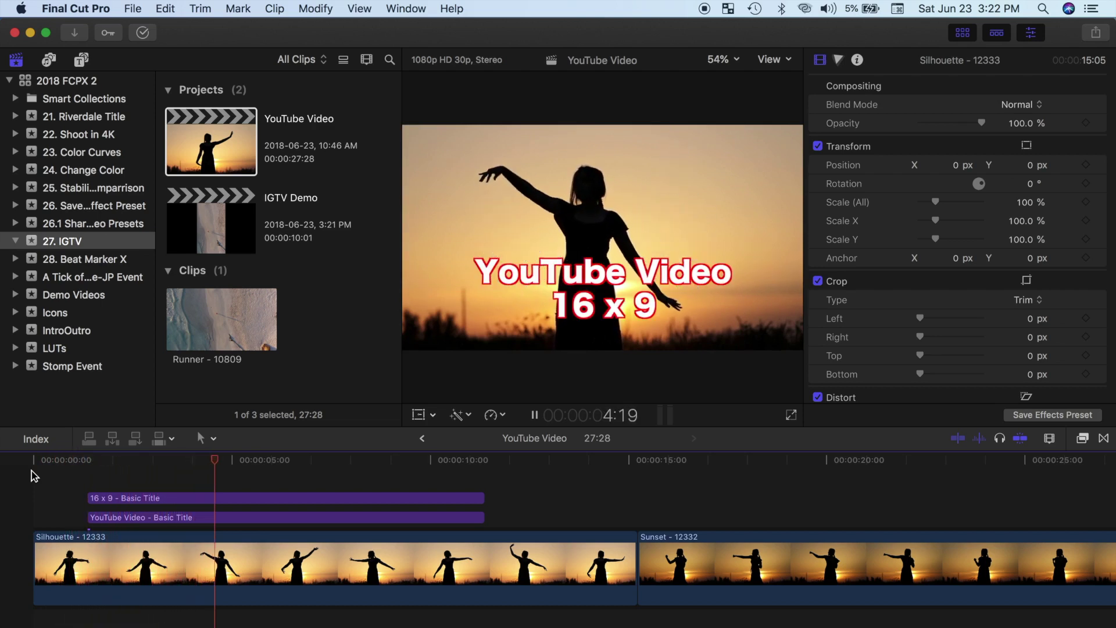
pyautogui.press('space')
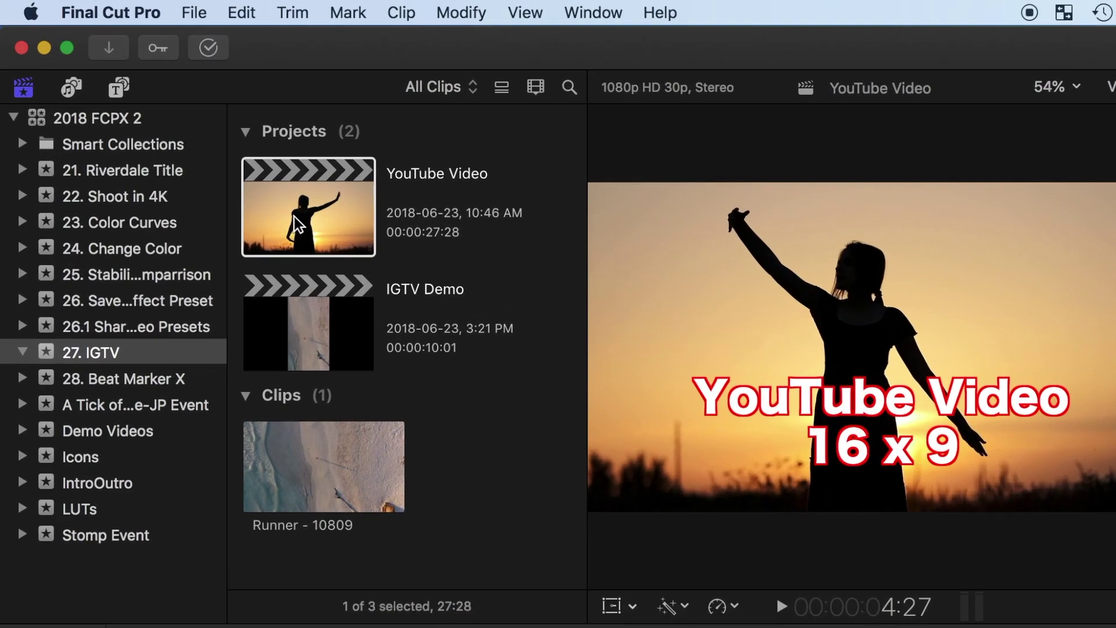
pyautogui.rightClick(294, 217)
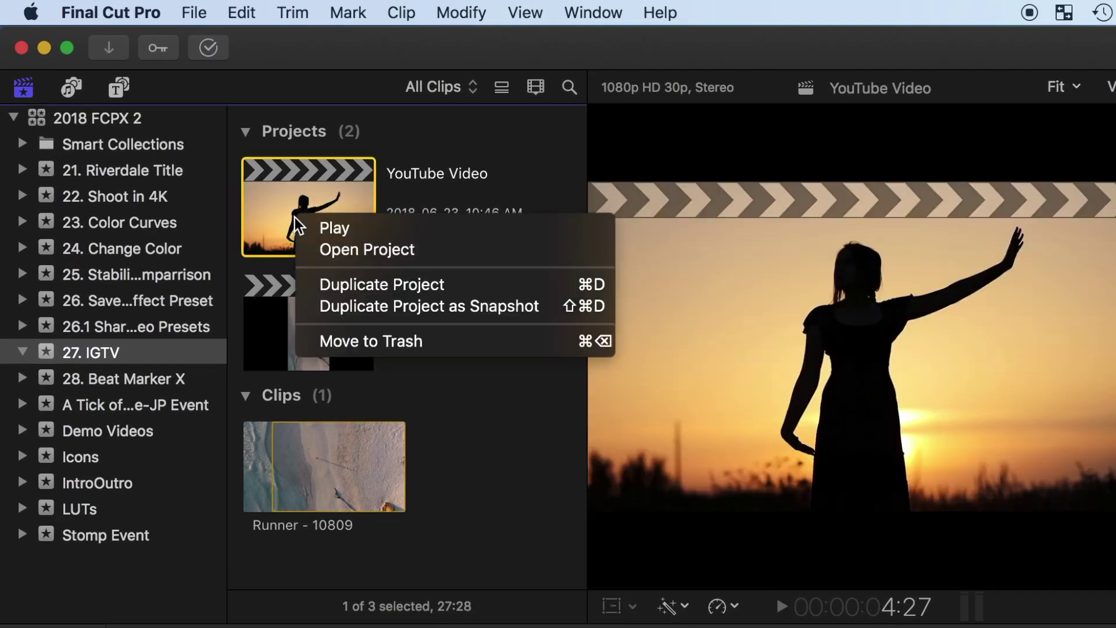
pyautogui.click(337, 283)
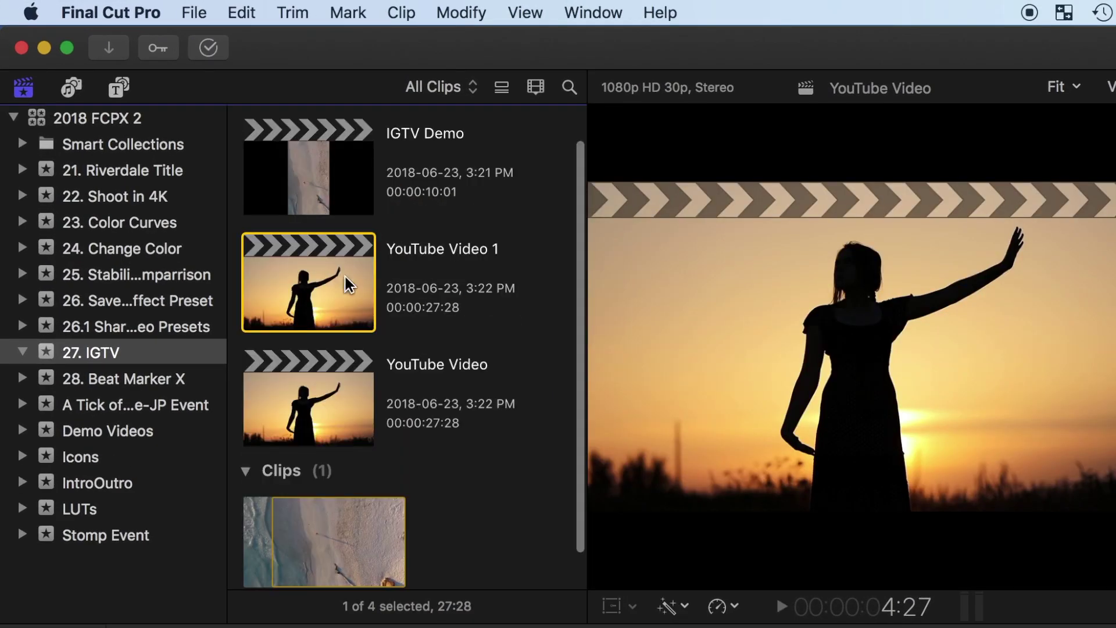
pyautogui.write('IGTV Video')
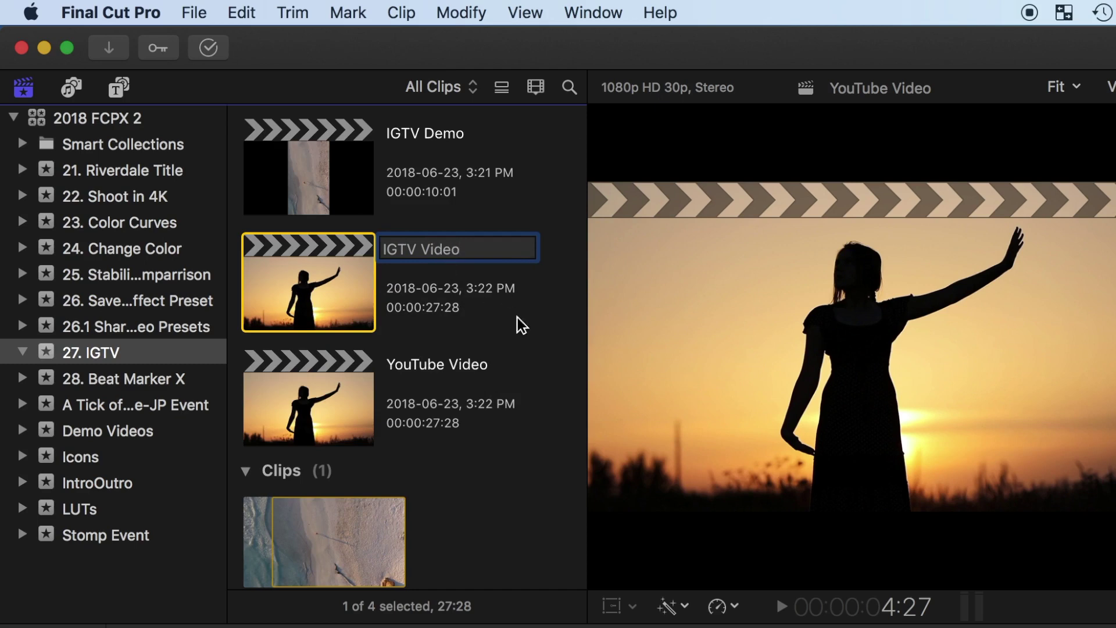
pyautogui.press('Return')
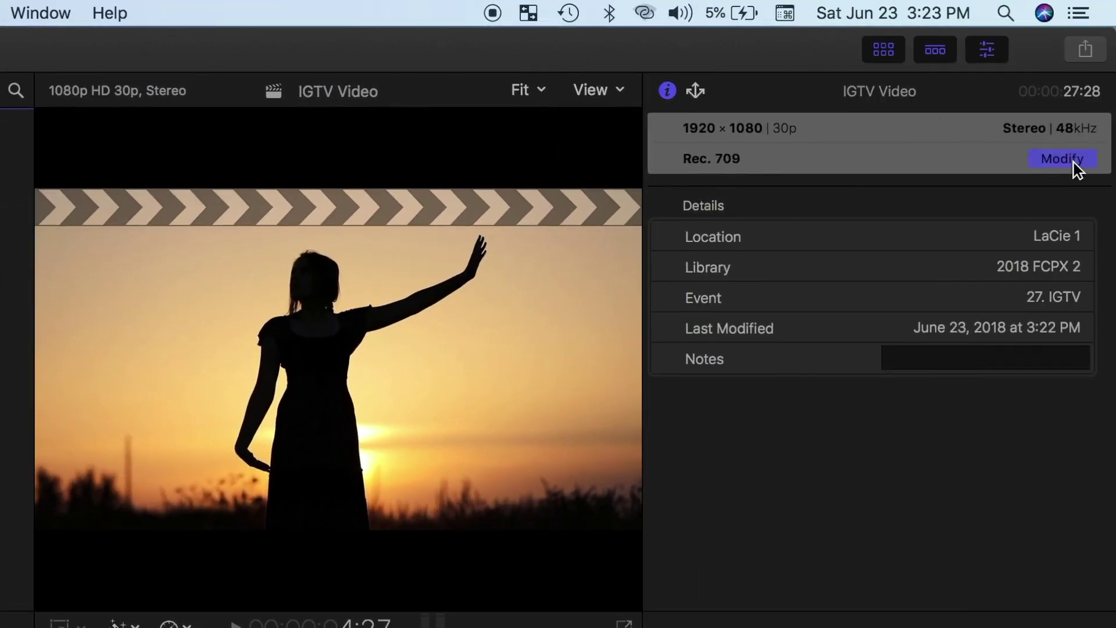
# Switch the IGTV Video project's format to Custom 1080 x 1920 and apply it
pyautogui.click(1073, 160)
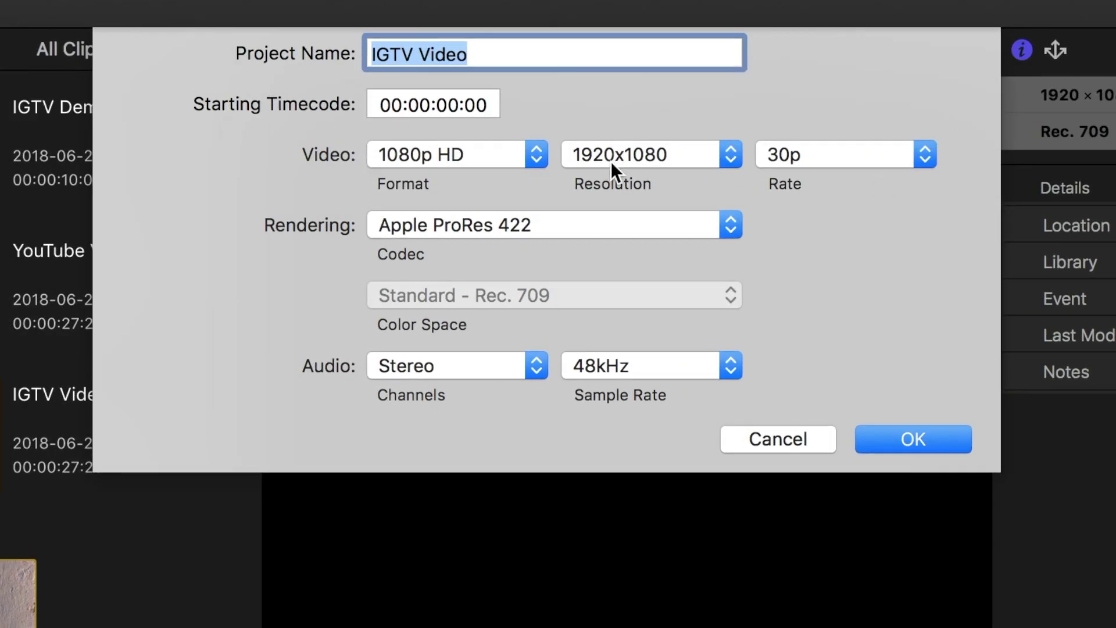
pyautogui.click(534, 152)
pyautogui.click(474, 303)
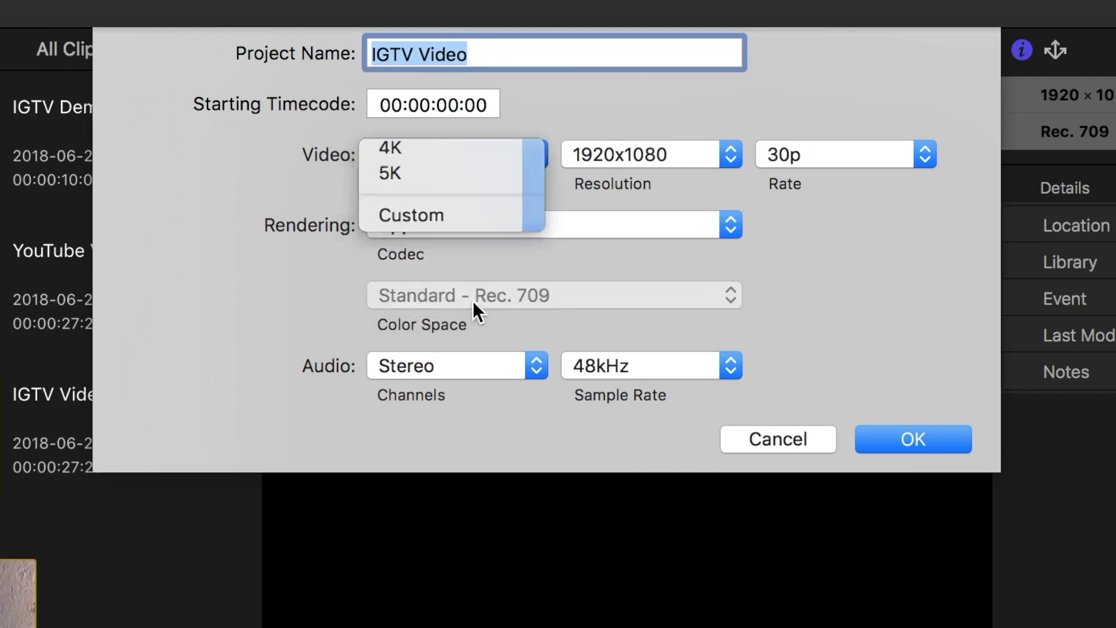
pyautogui.doubleClick(603, 156)
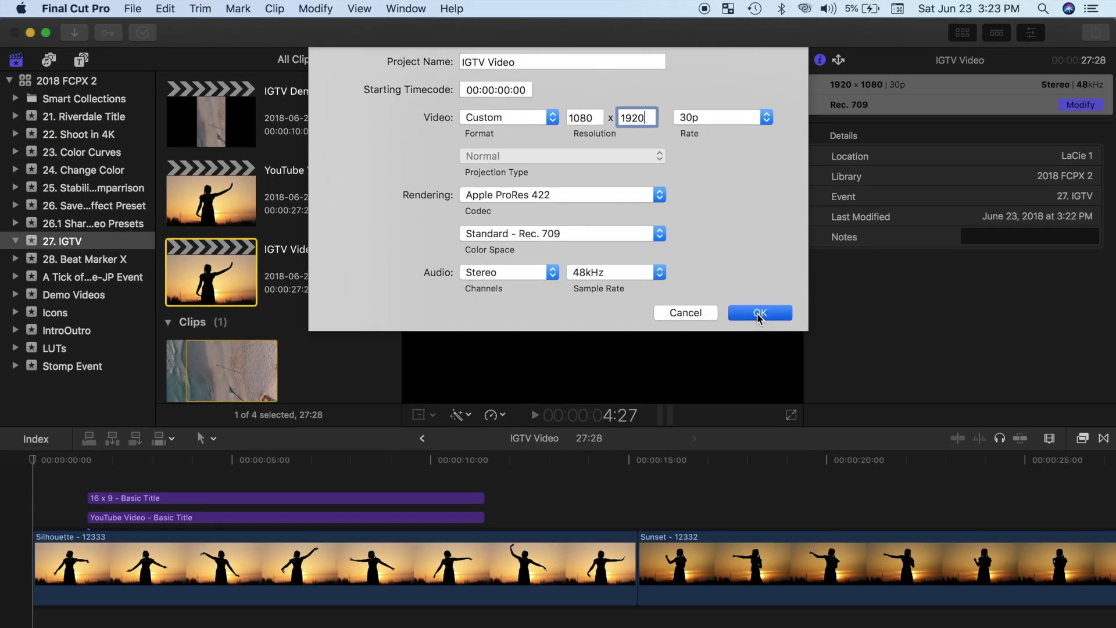
pyautogui.click(911, 510)
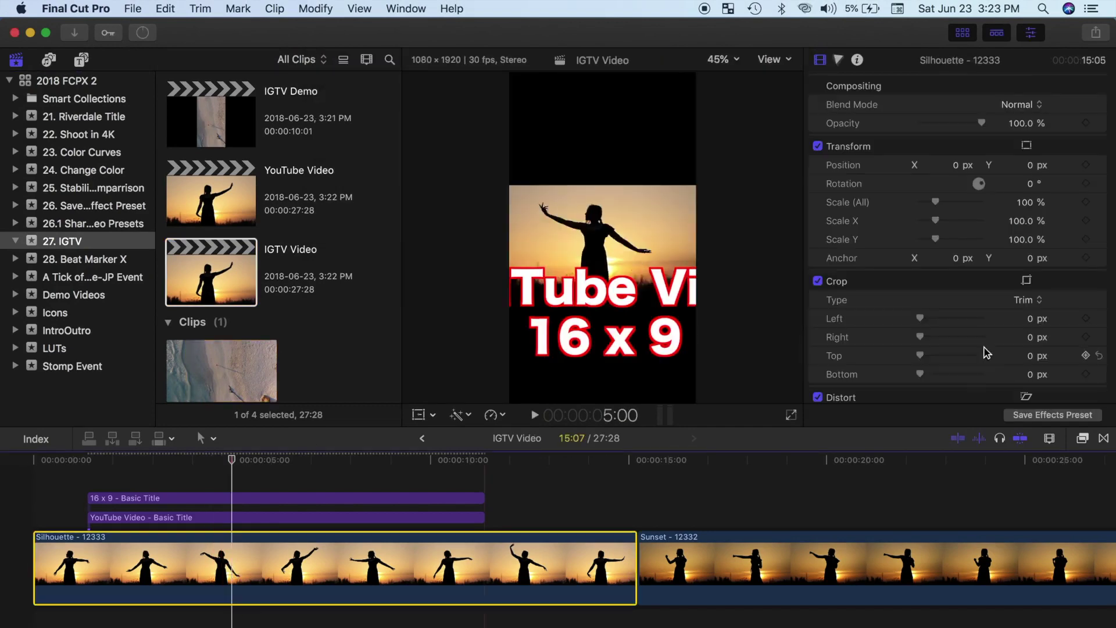
# Retitle and reposition the IGTV Video and 9 x 16 titles to fit the vertical frame
pyautogui.scroll(-5, 986, 353)
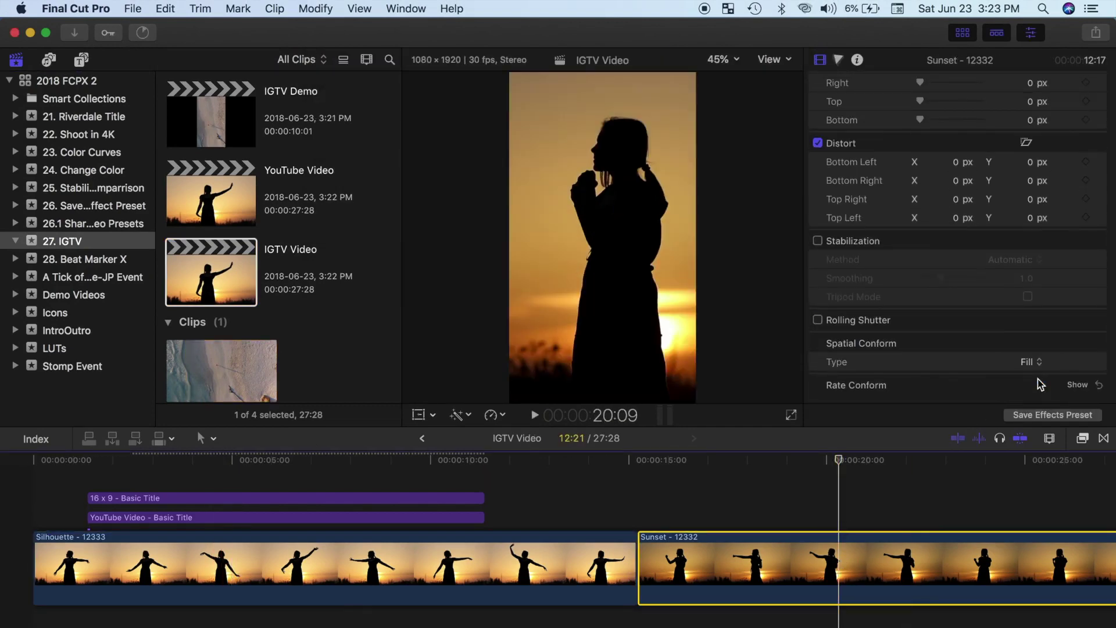
pyautogui.click(356, 499)
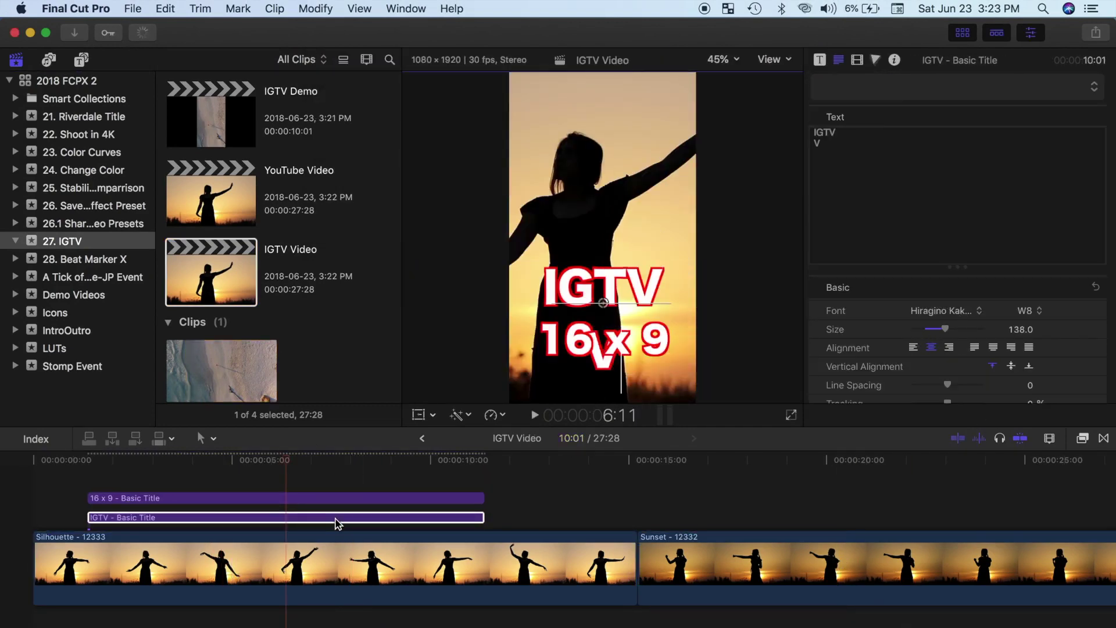
pyautogui.moveTo(933, 329)
pyautogui.mouseDown()
pyautogui.moveTo(948, 334)
pyautogui.moveTo(937, 333)
pyautogui.mouseUp()
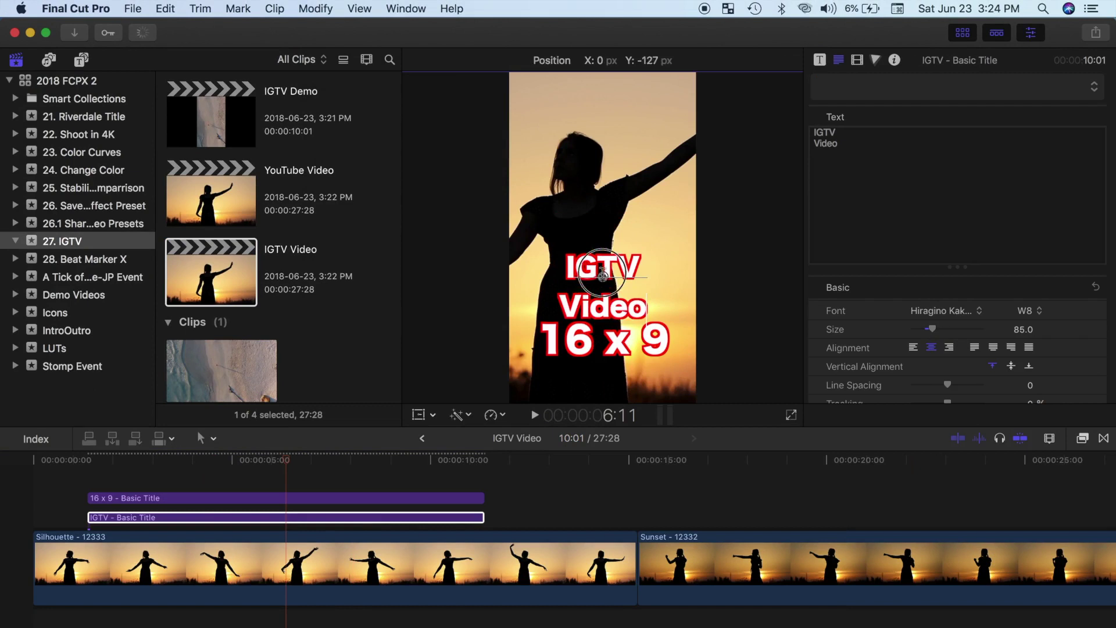
pyautogui.click(275, 499)
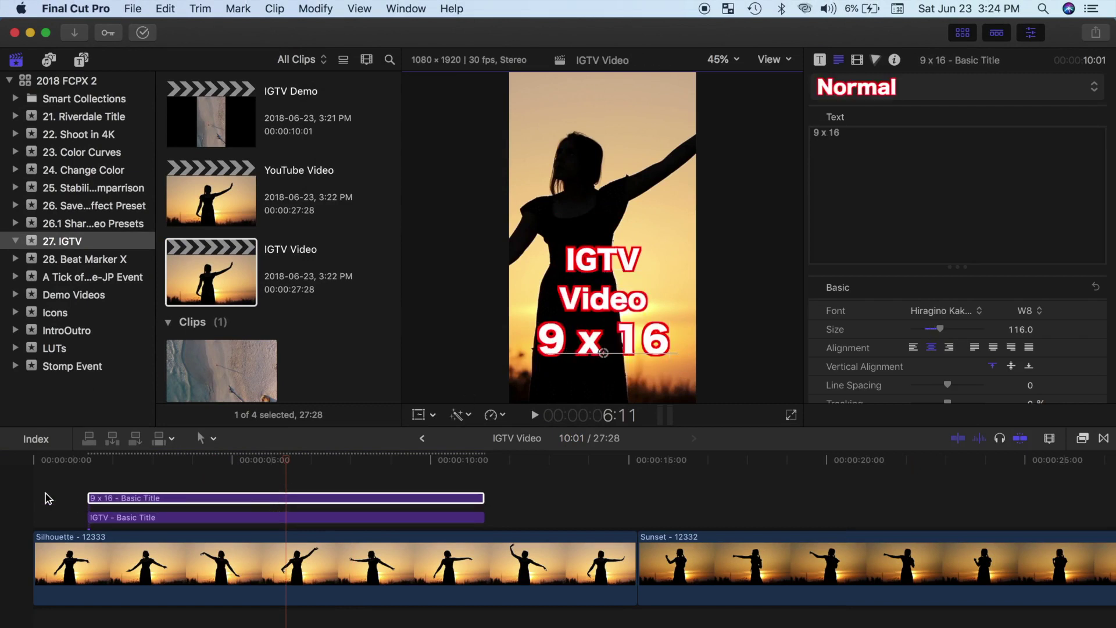
pyautogui.click(33, 494)
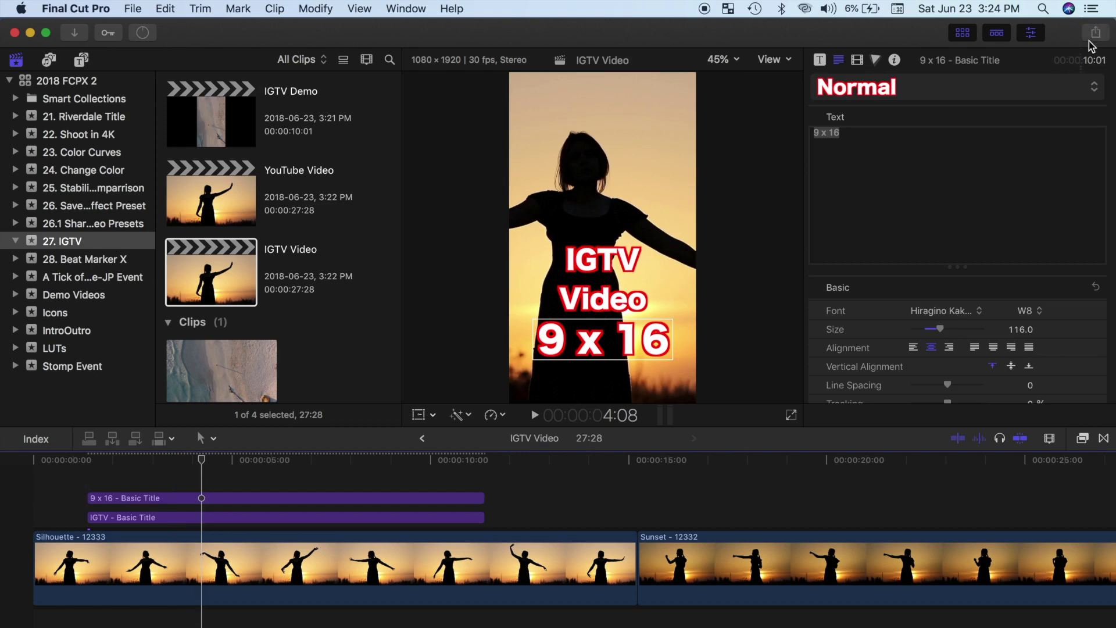
# Export the project as a master file named IGTV Video to the Desktop
pyautogui.click(1095, 34)
pyautogui.click(996, 124)
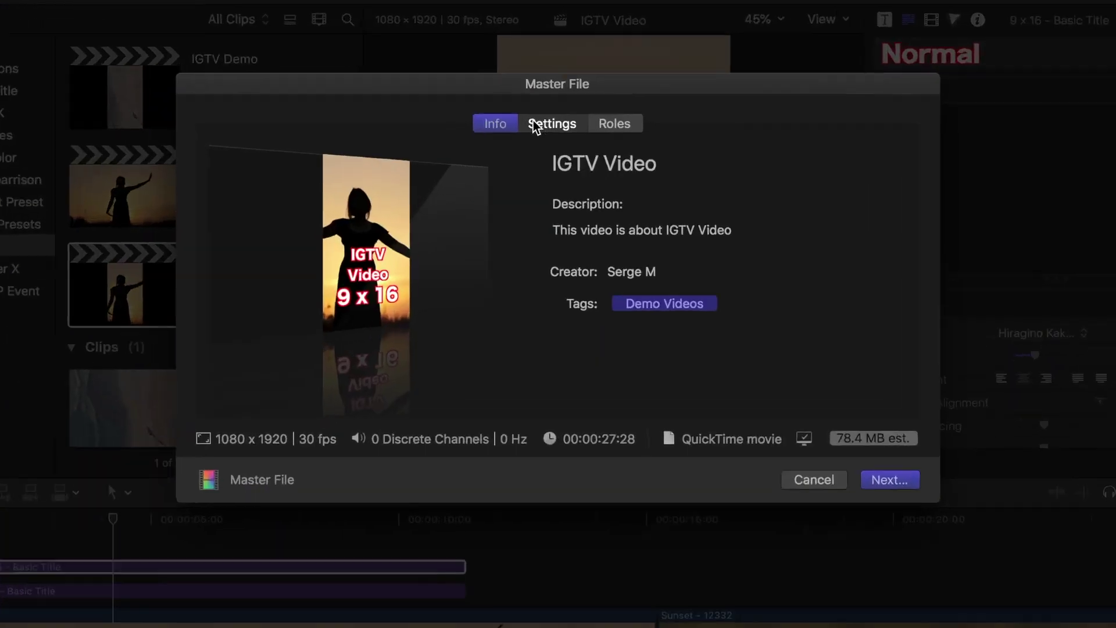
pyautogui.click(539, 143)
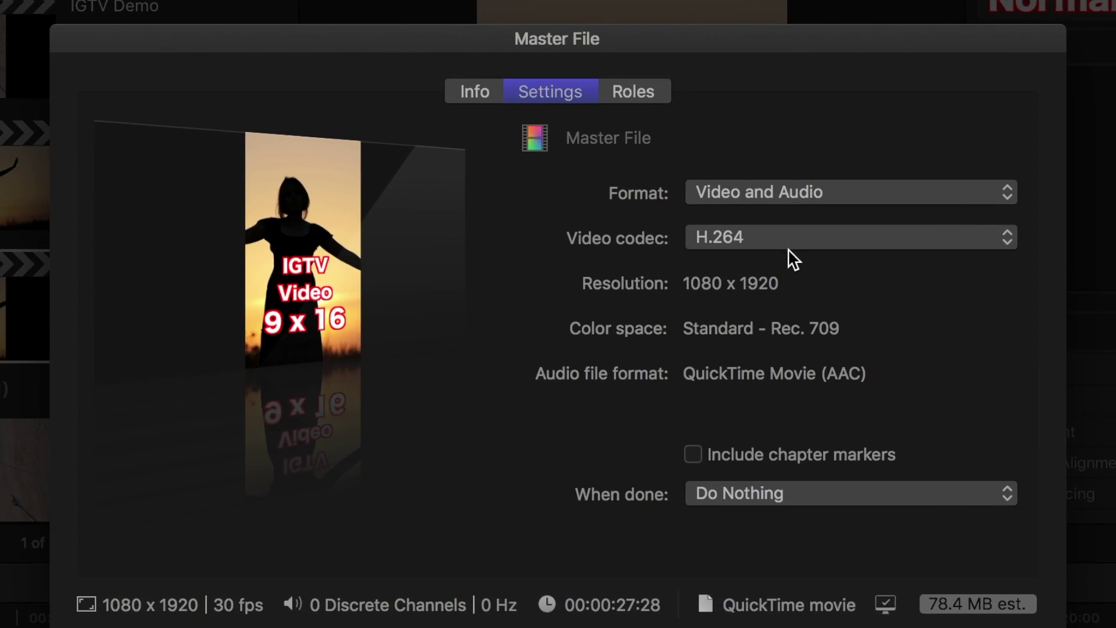
pyautogui.click(837, 563)
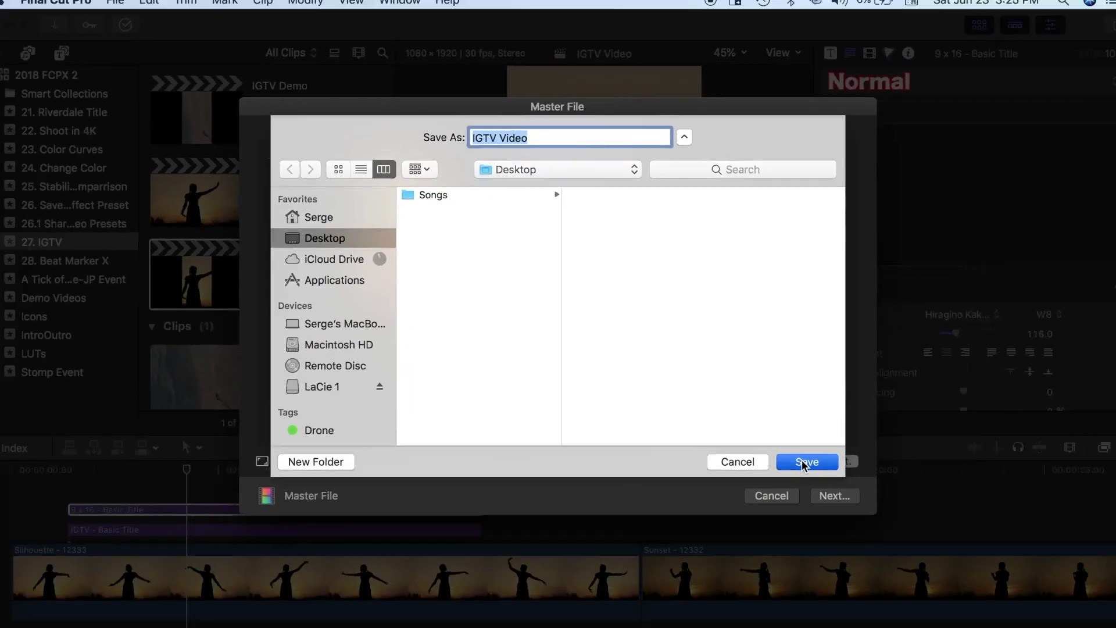
pyautogui.click(795, 456)
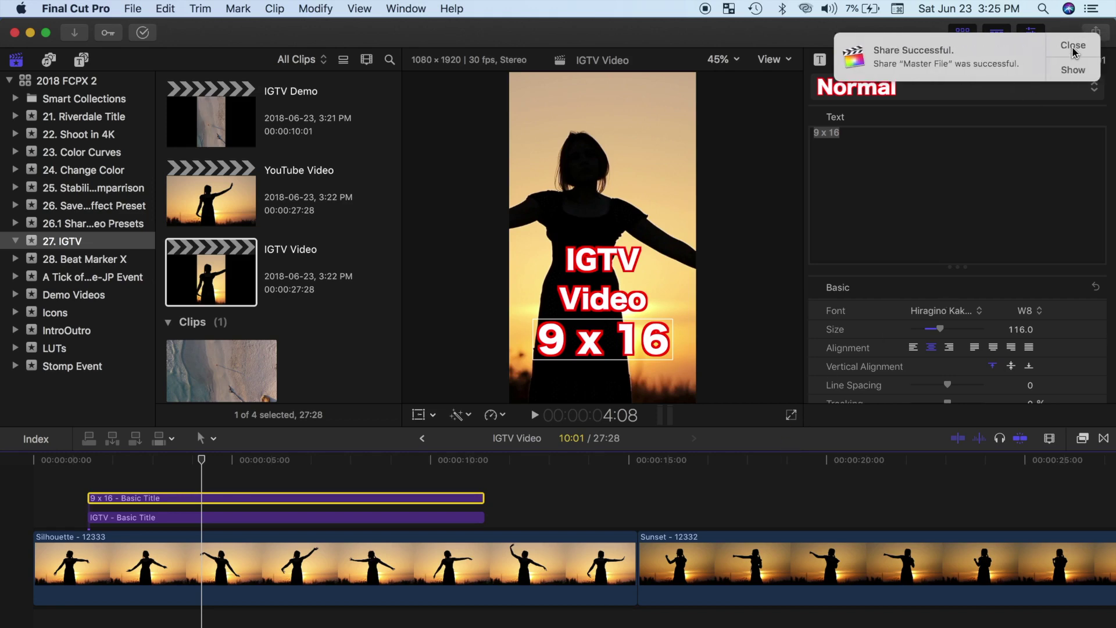
pyautogui.click(1073, 46)
# Open IGTV Video.mov from the Desktop in QuickTime Player and play it
pyautogui.click(26, 33)
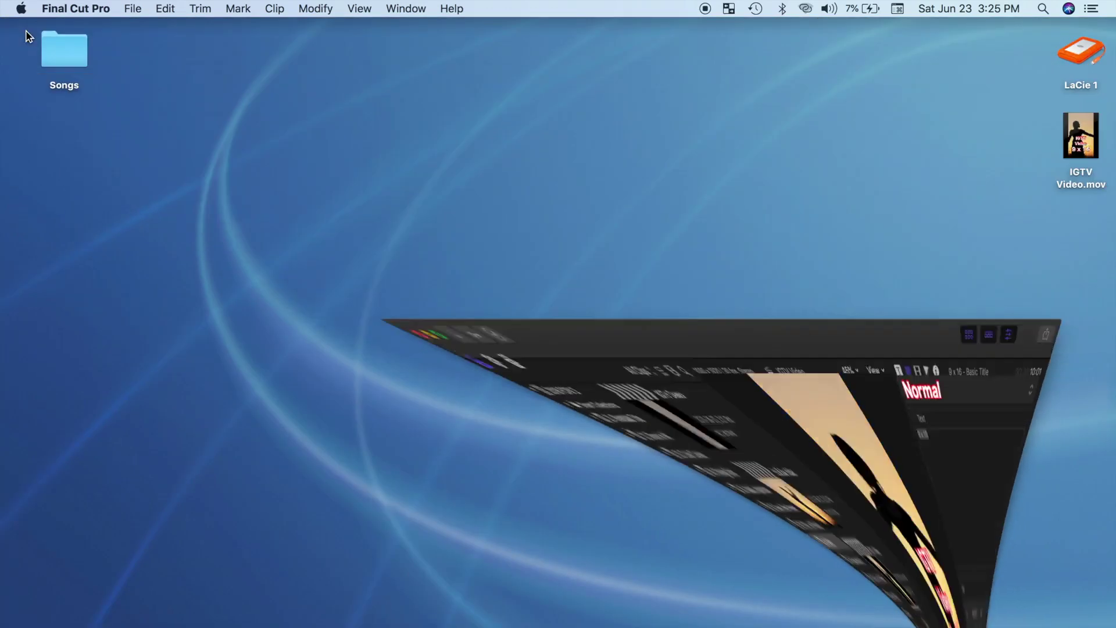
pyautogui.doubleClick(1081, 152)
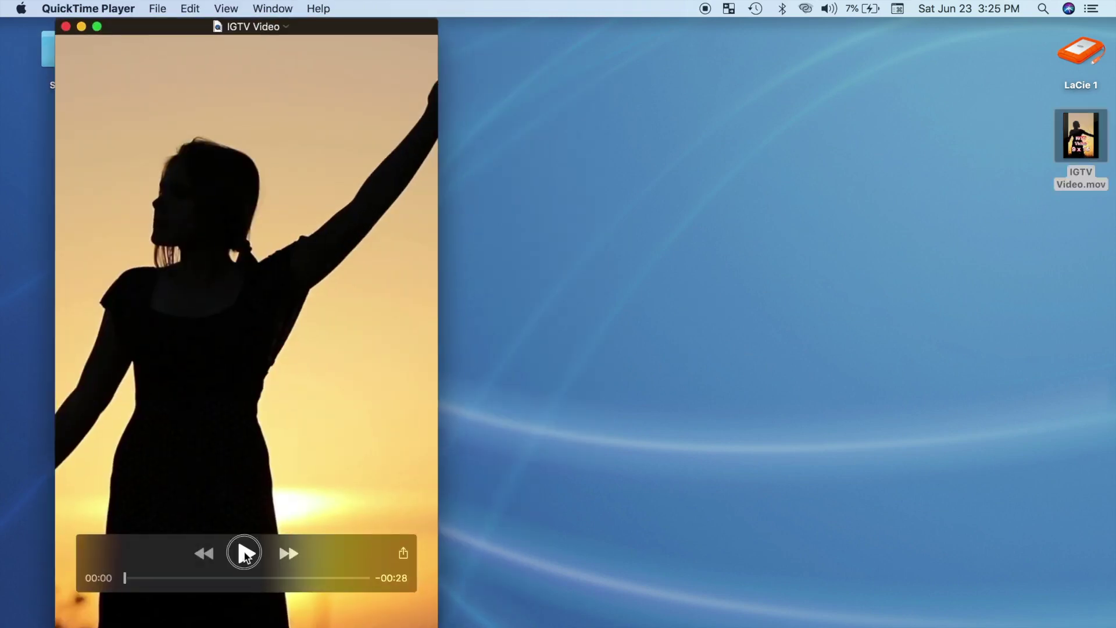
pyautogui.click(245, 554)
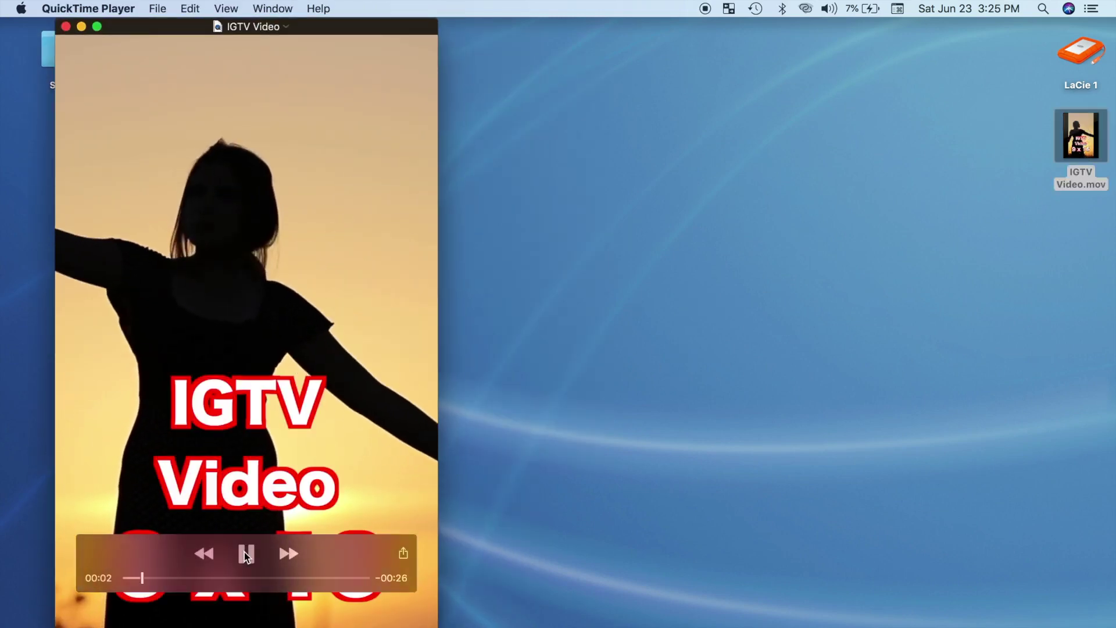